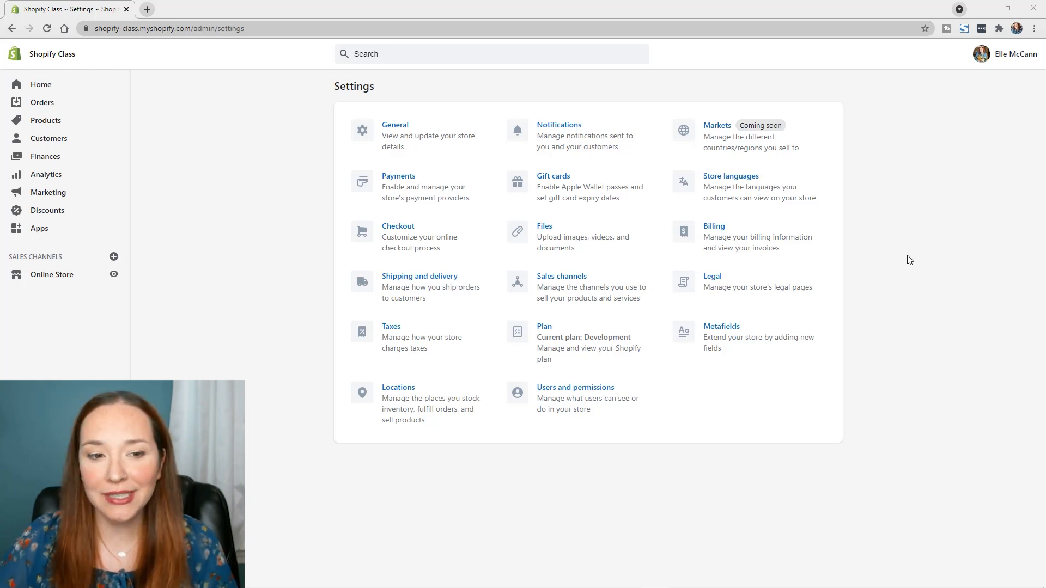
Add the suggested standard definition Care guide as a product metafield and save it
left_click(779, 349)
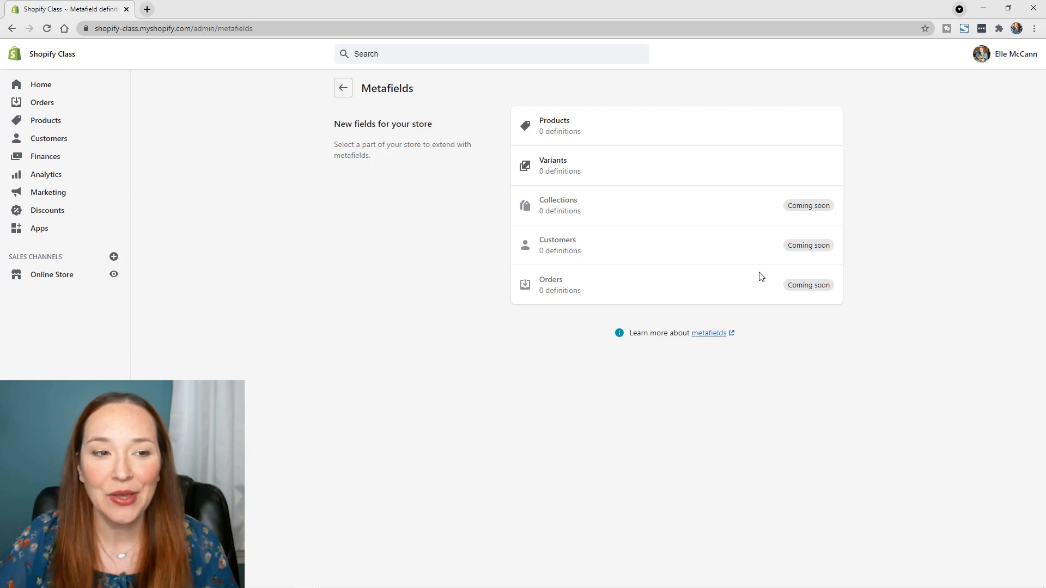
left_click(612, 141)
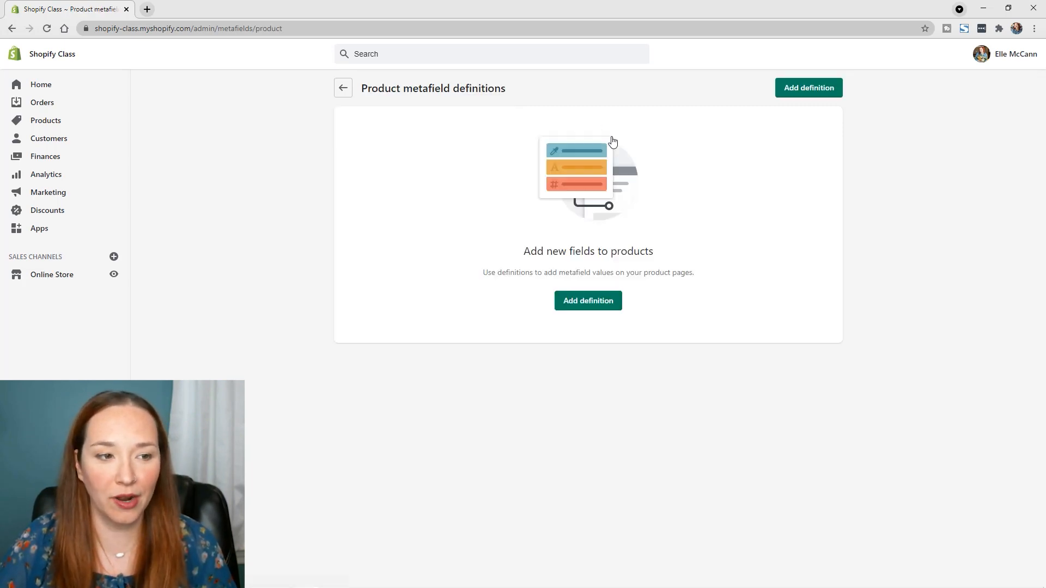
left_click(588, 302)
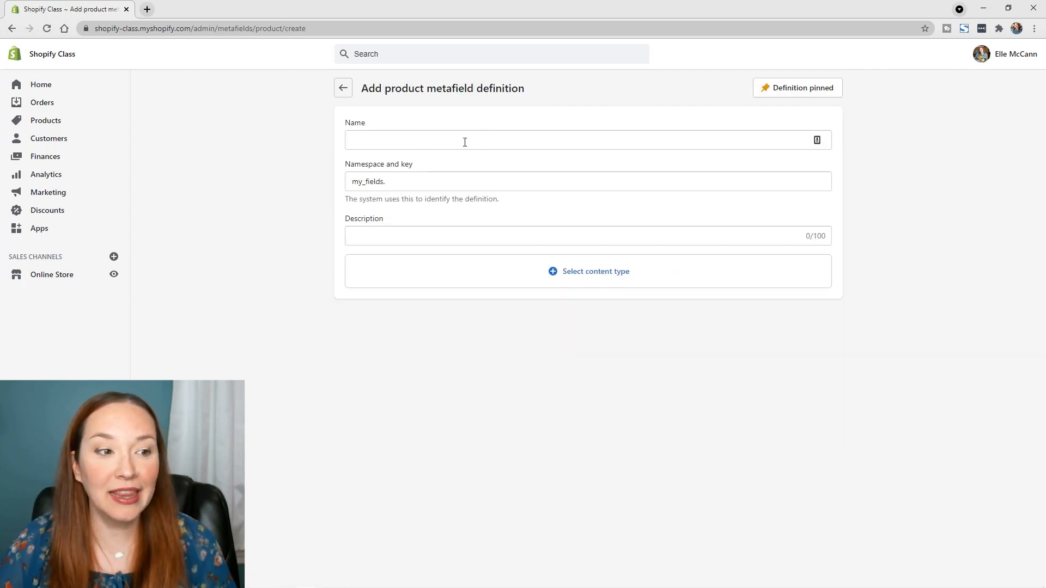
left_click(427, 144)
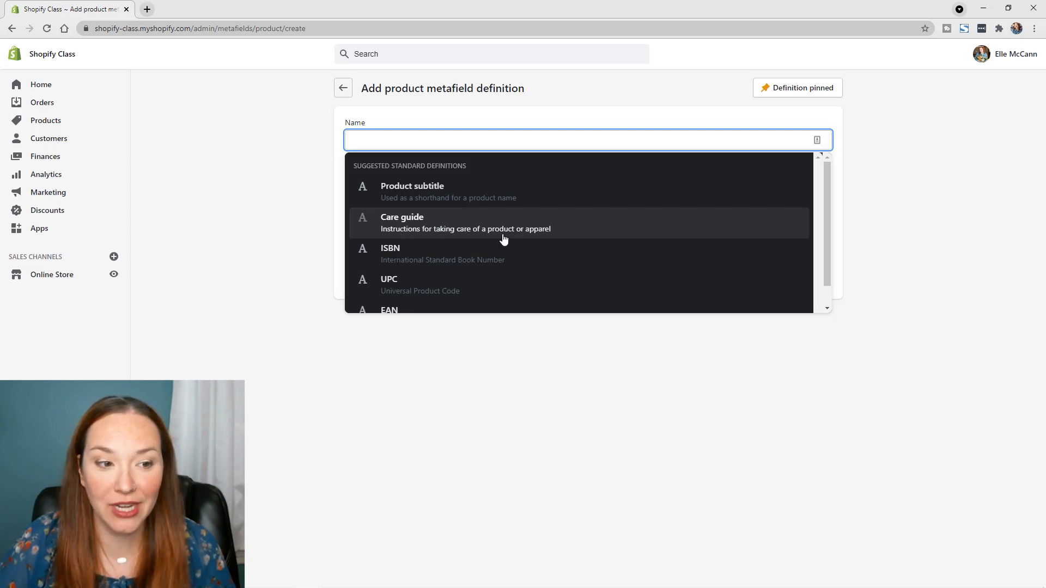
left_click(581, 232)
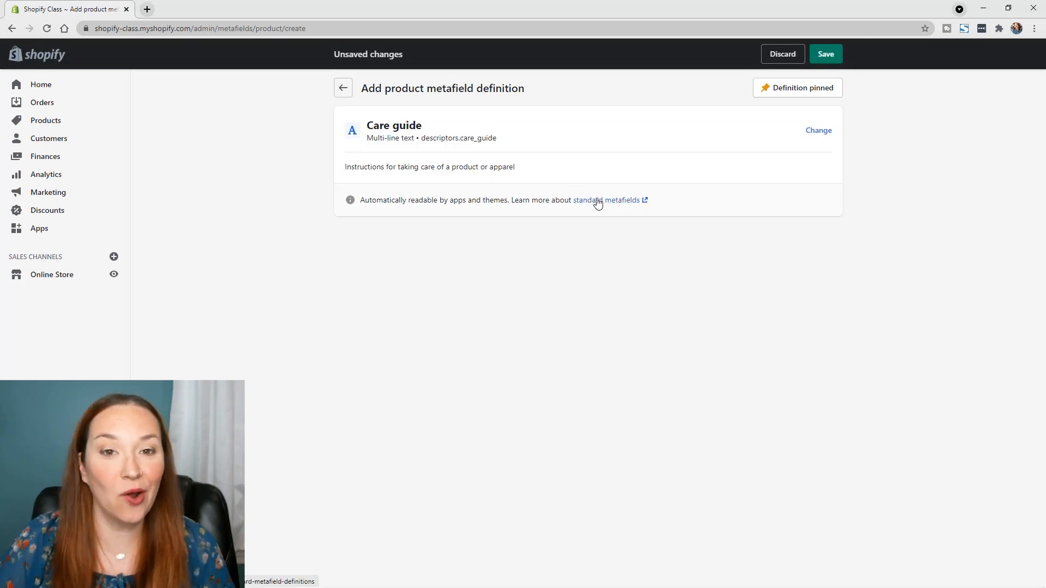
left_click(825, 54)
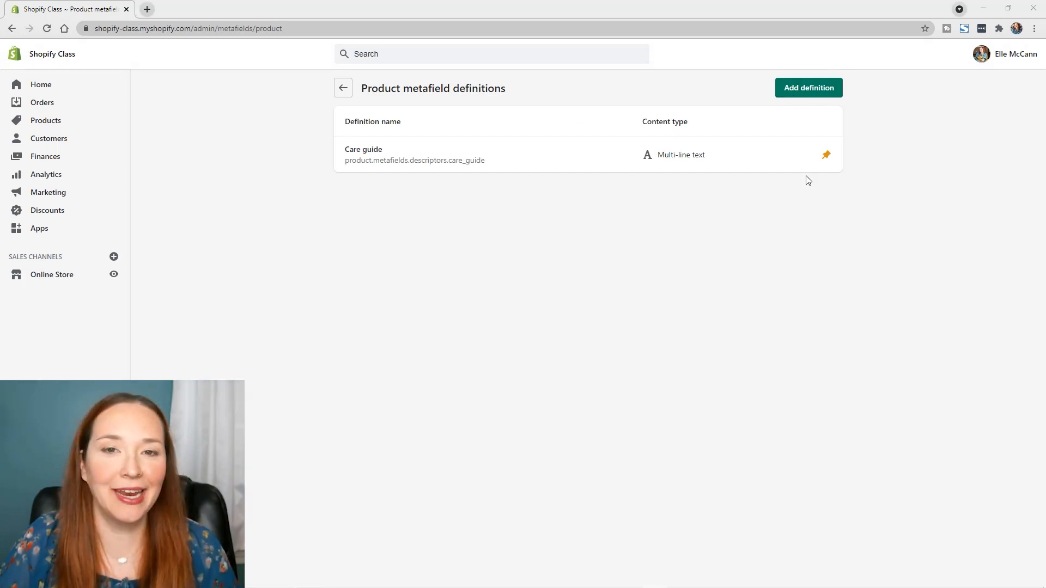
Start another product metafield definition named Materials, with the description "Materials of the Product"
left_click(791, 90)
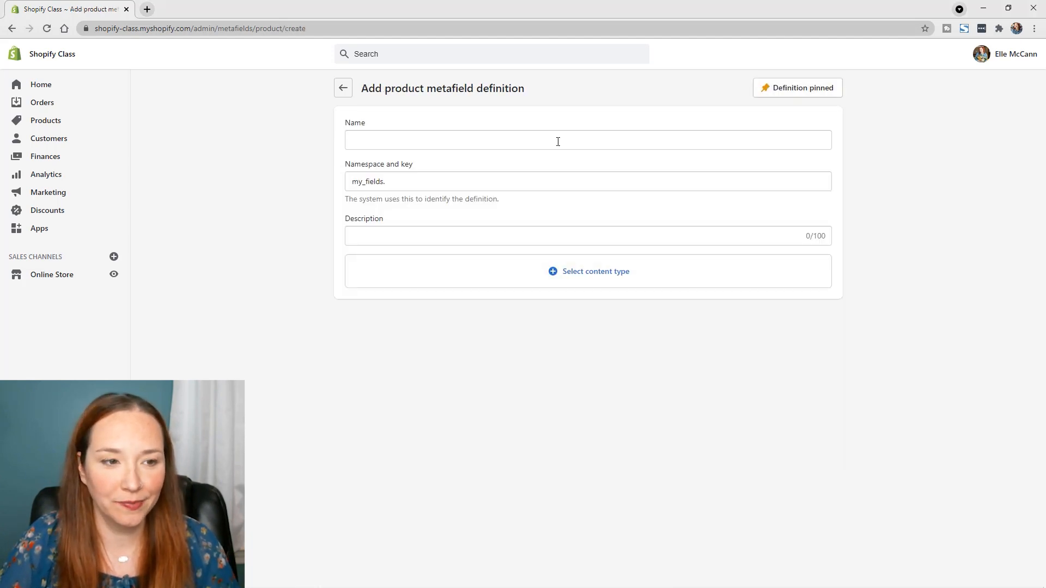
left_click(552, 144)
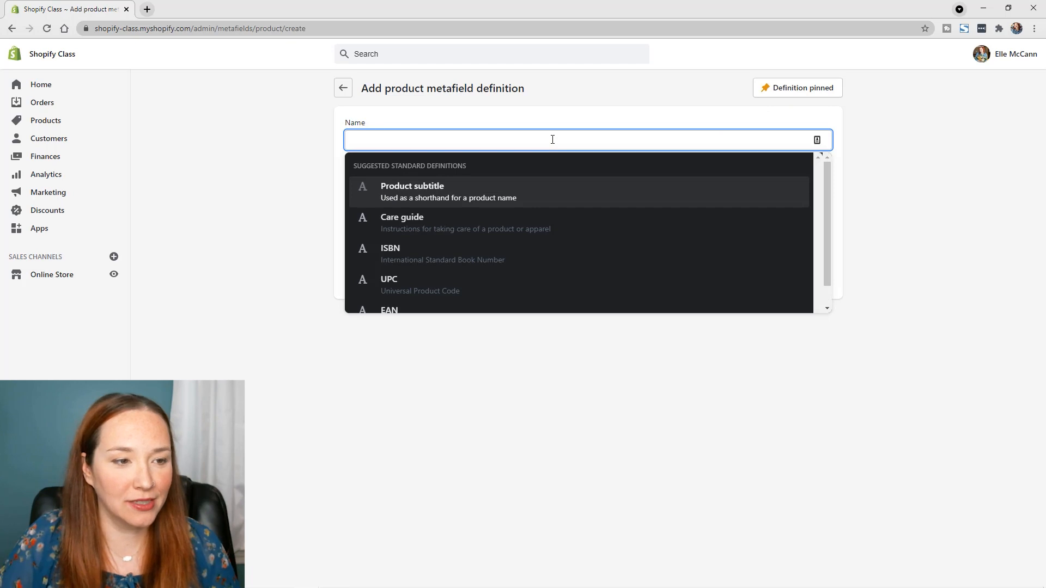
type("Materials")
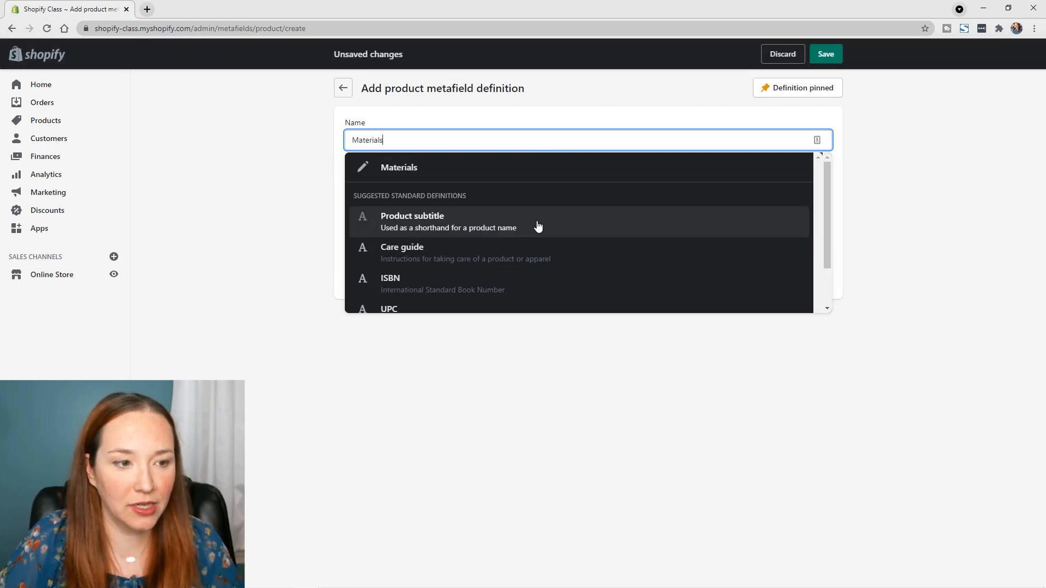
left_click_drag(827, 216, 834, 185)
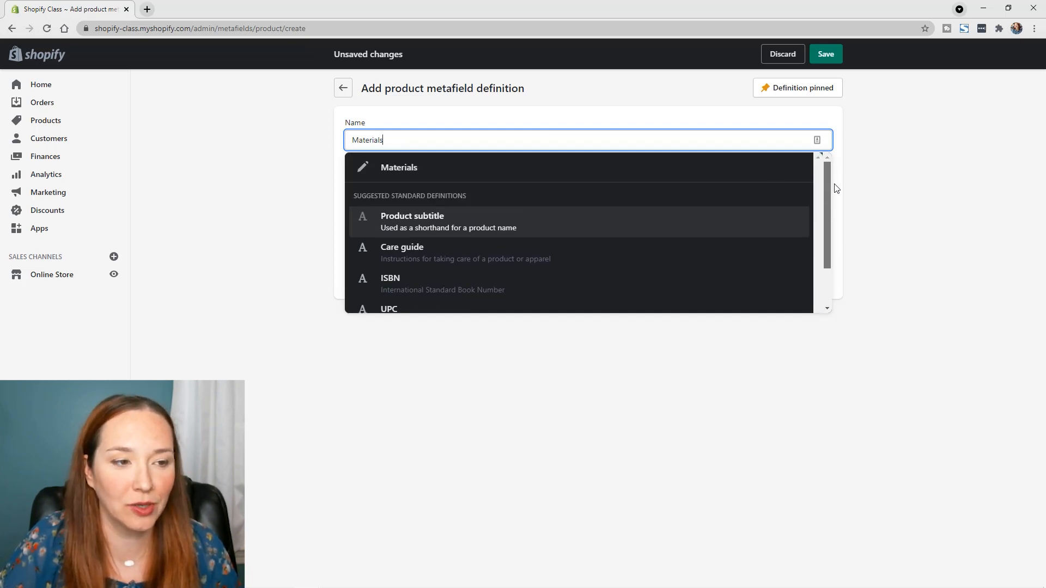
left_click(429, 173)
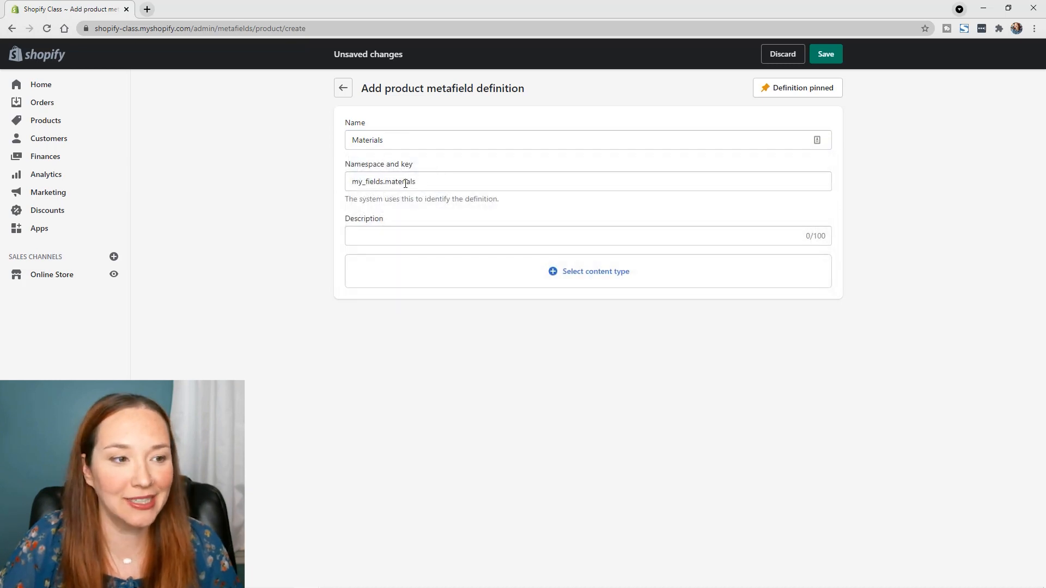
left_click(437, 235)
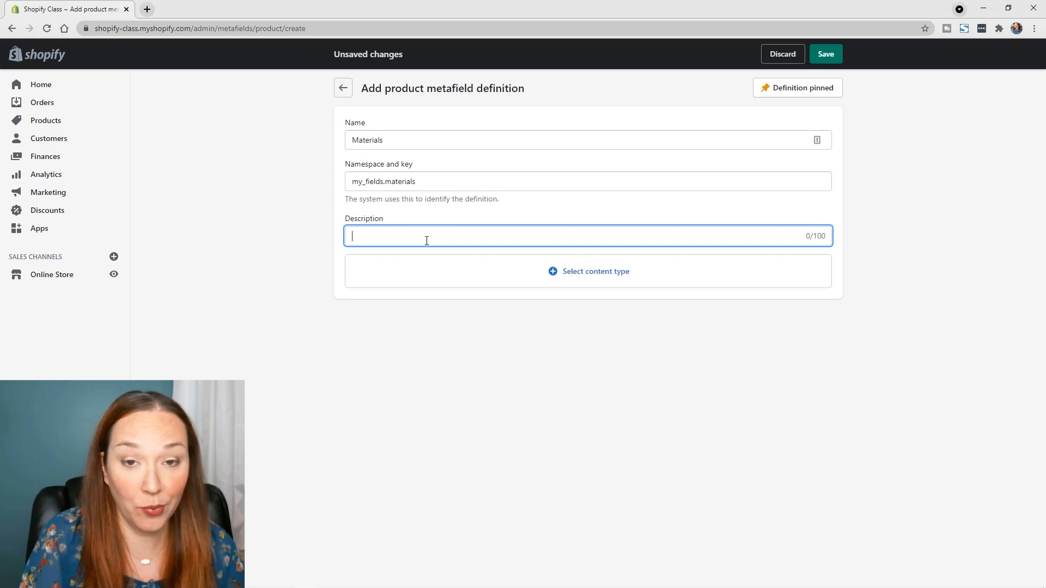
type("Mate")
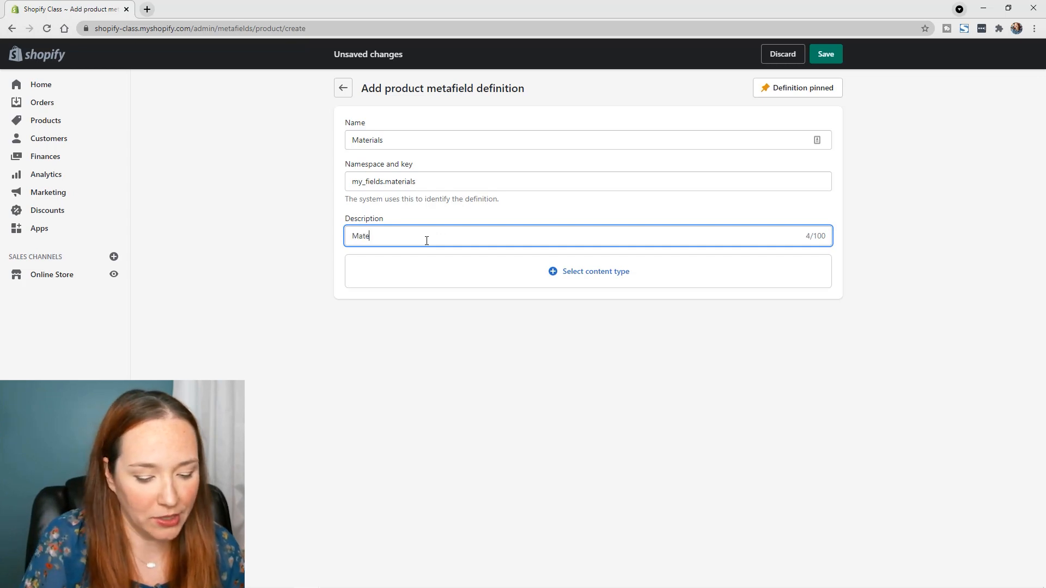
type("rials of the ")
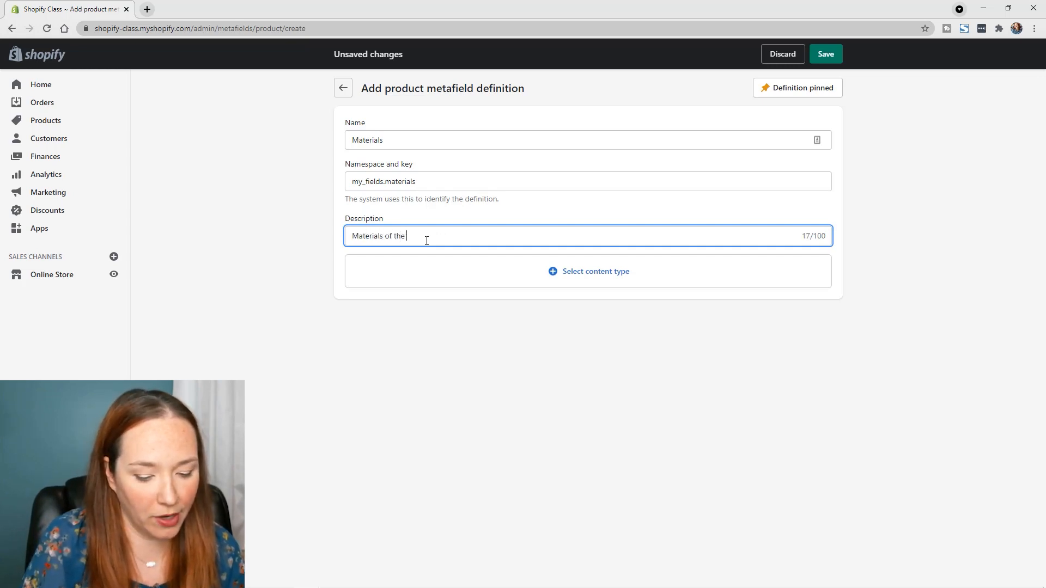
type("Product")
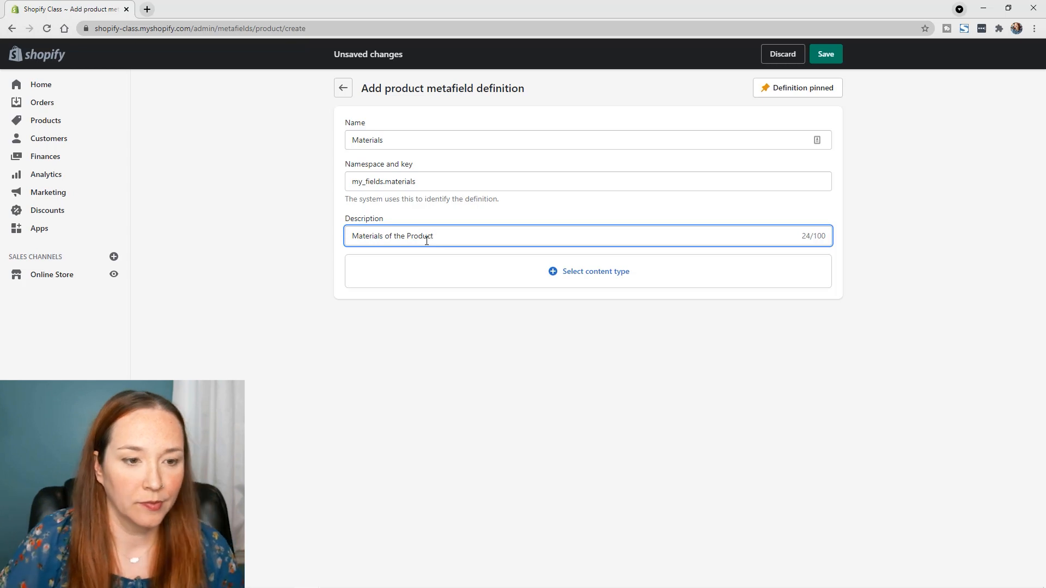
Set the Materials definition's content type to single line Text and save the definition
left_click(594, 280)
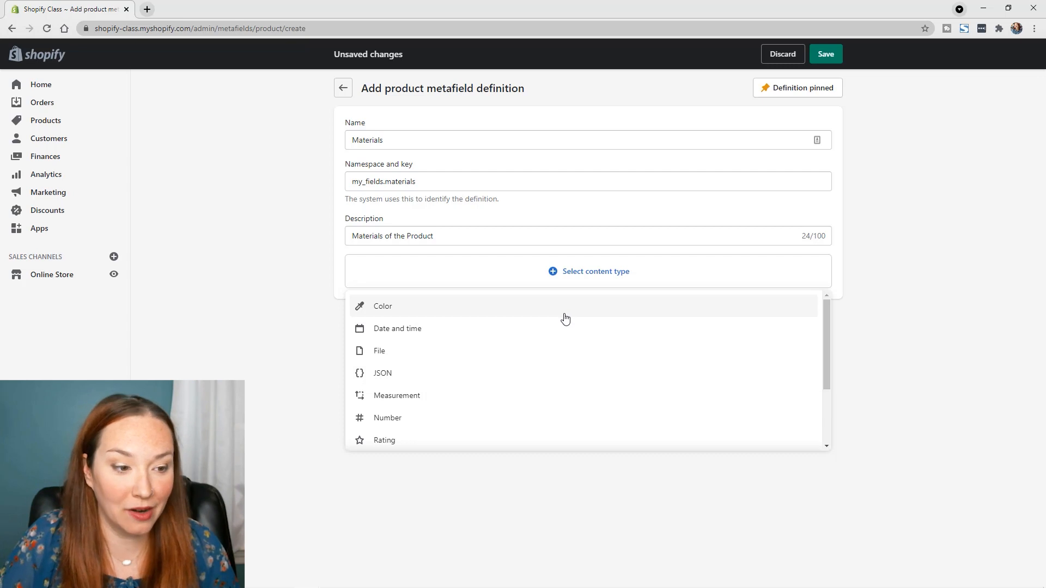
scroll(529, 328, "down", 1)
scroll(530, 327, "down", 3)
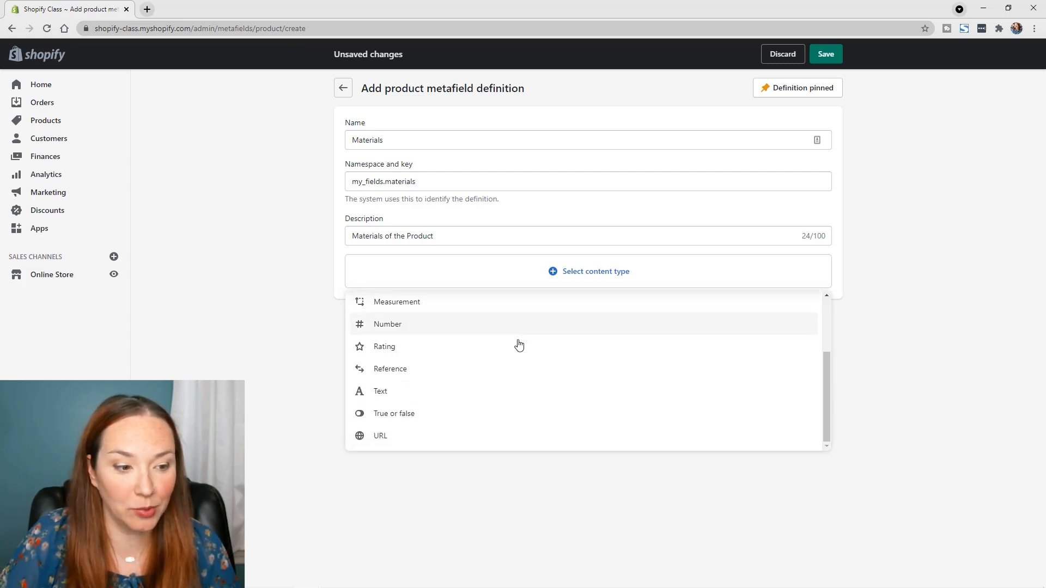
left_click(436, 400)
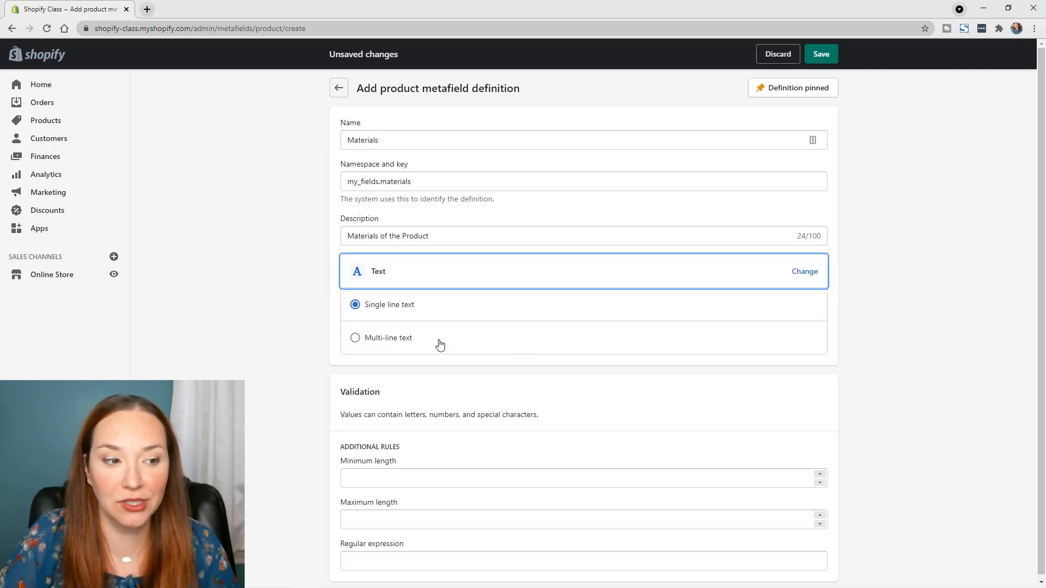
left_click(821, 55)
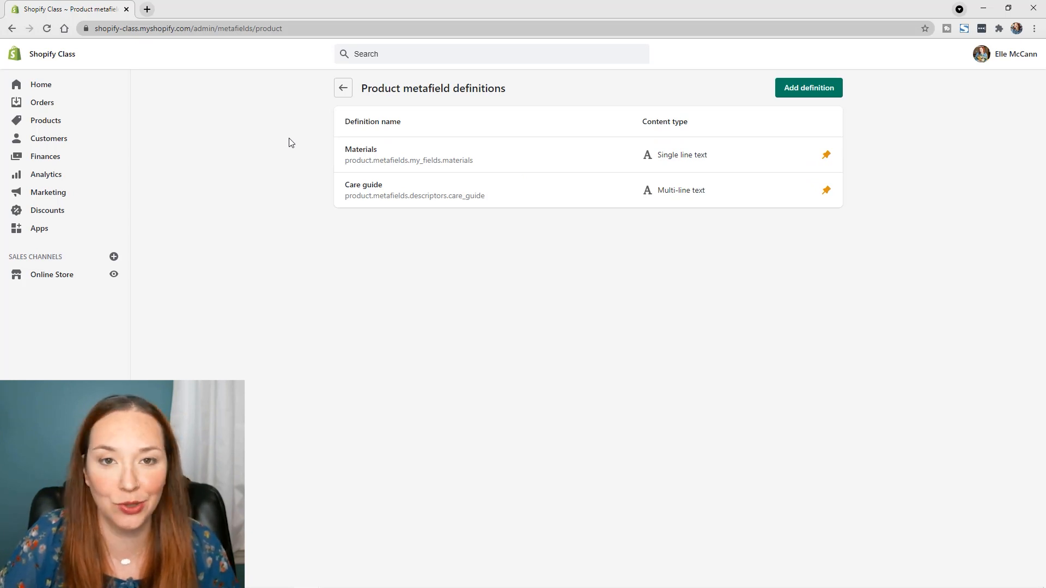
Open the Botanical Assorted Card Set product and set its Materials metafield to "Paper and Envelopes"
left_click(44, 125)
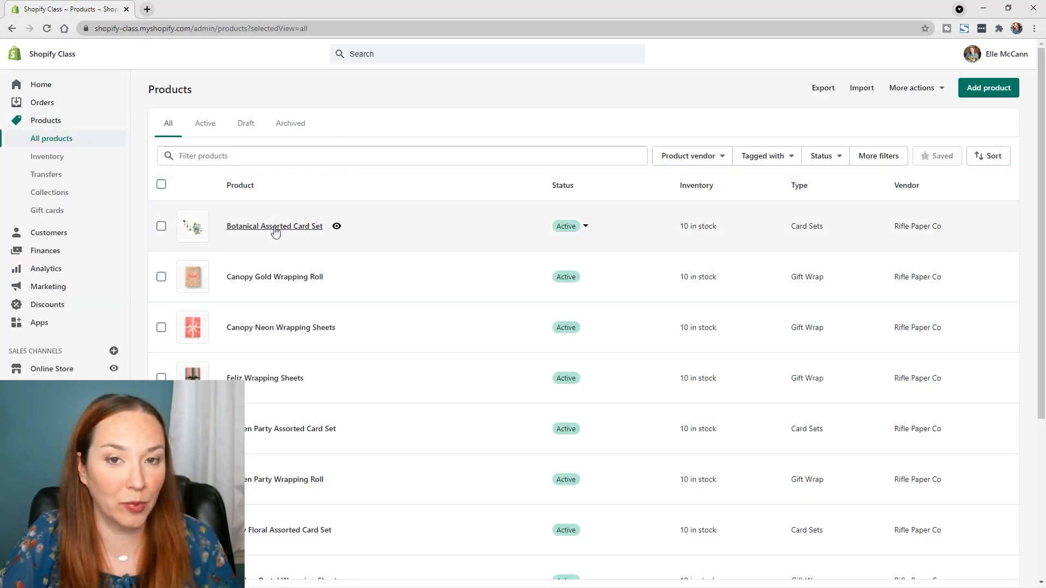
left_click(275, 231)
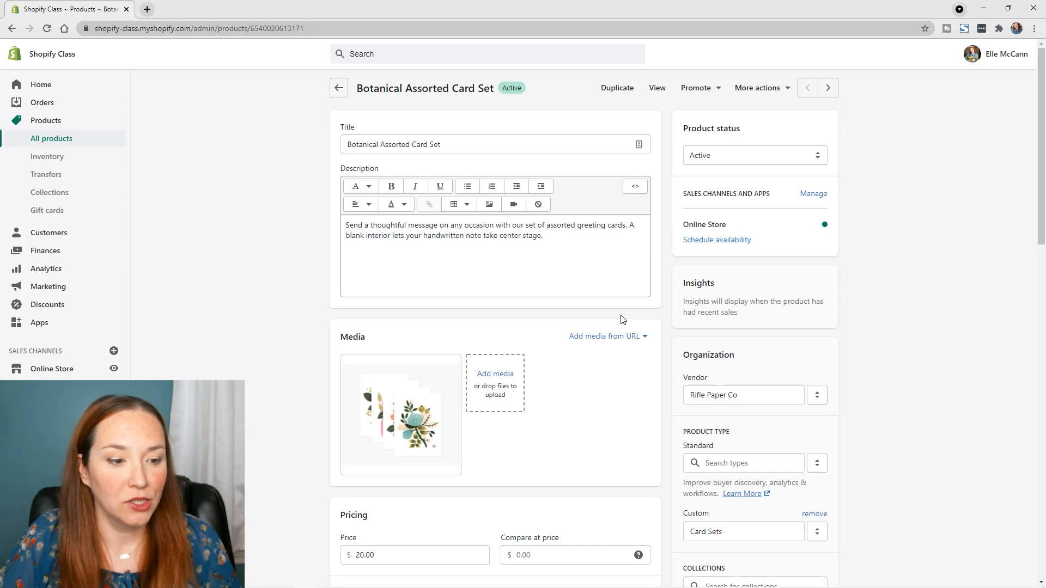
scroll(623, 319, "down", 8)
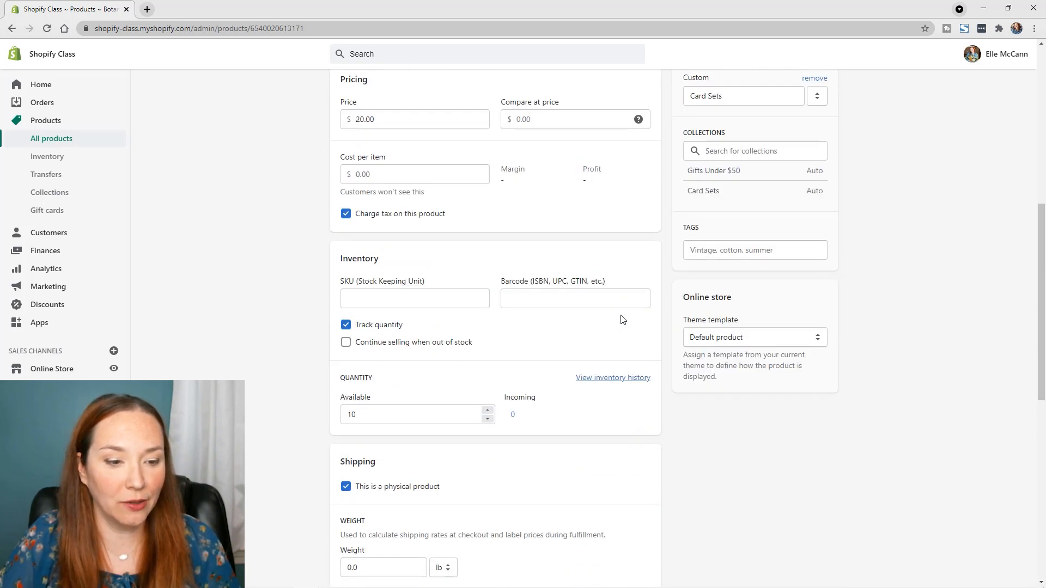
scroll(623, 319, "down", 9)
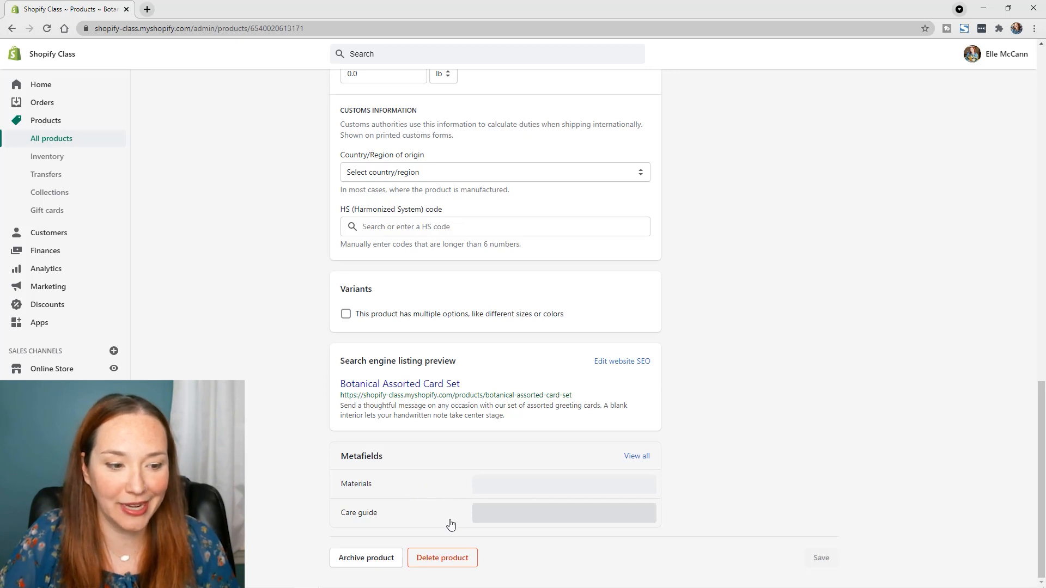
left_click(525, 487)
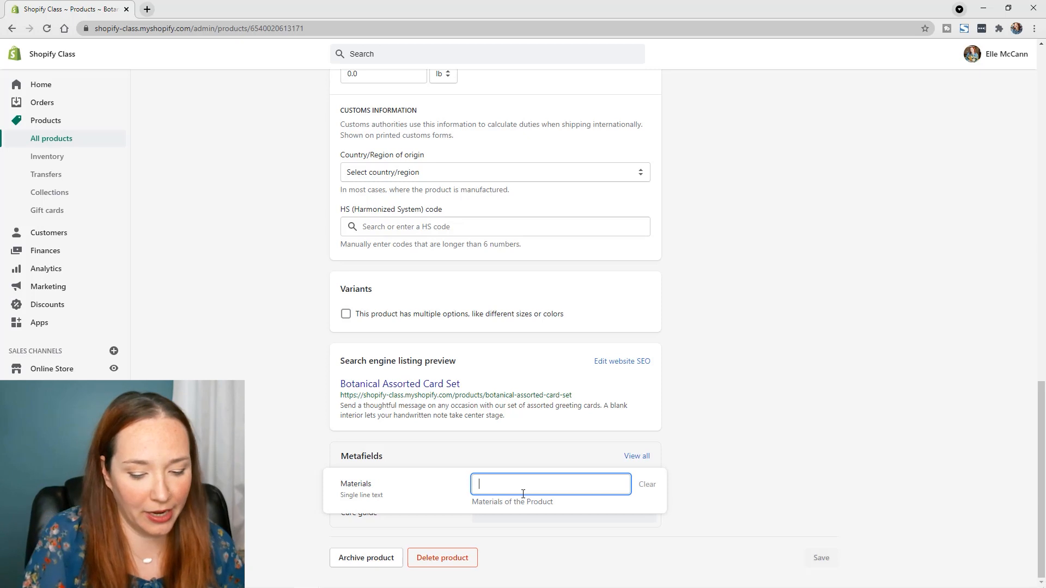
type("Pape")
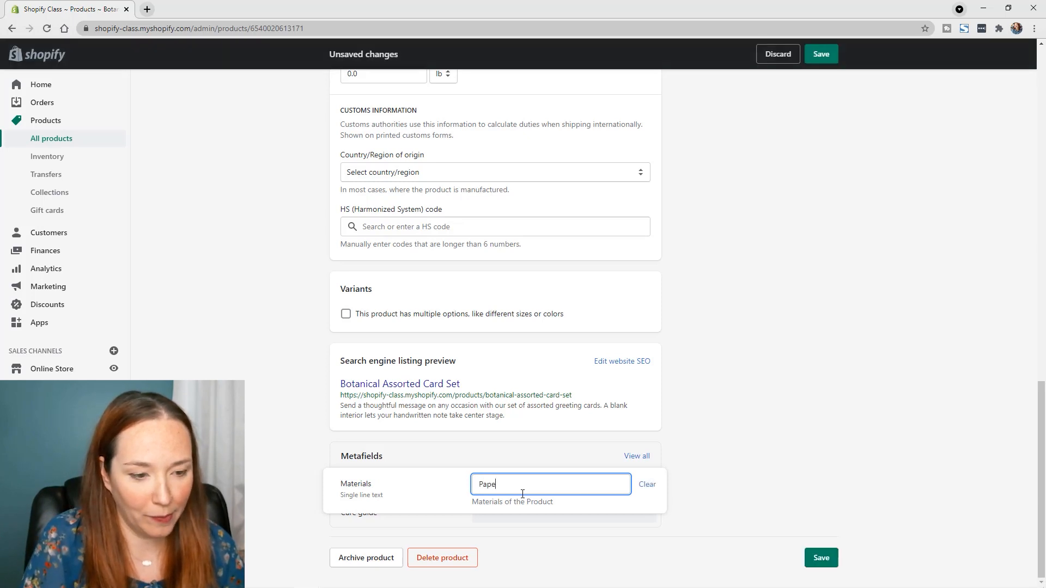
type("r and Env")
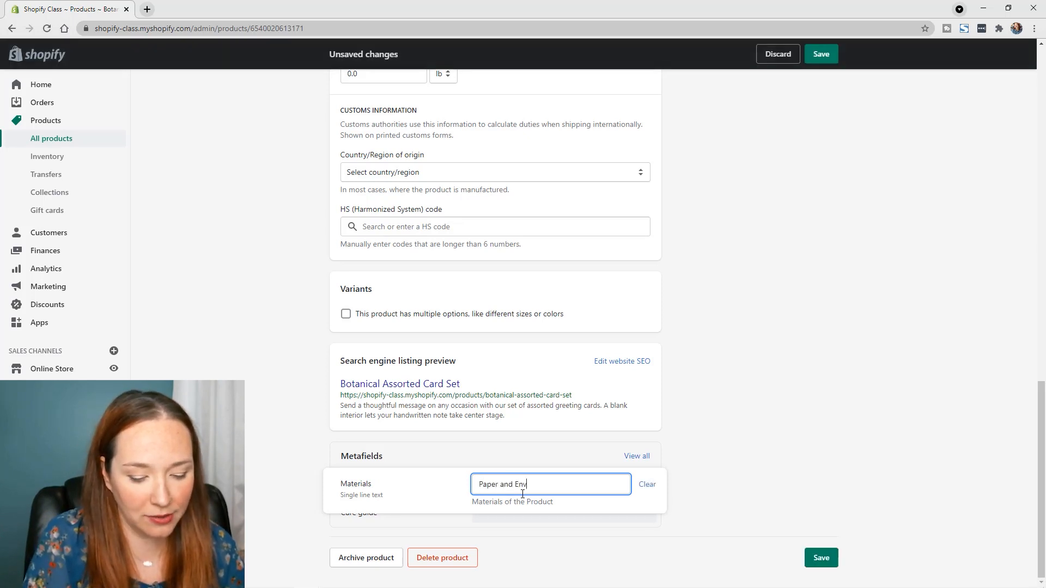
type("elopes")
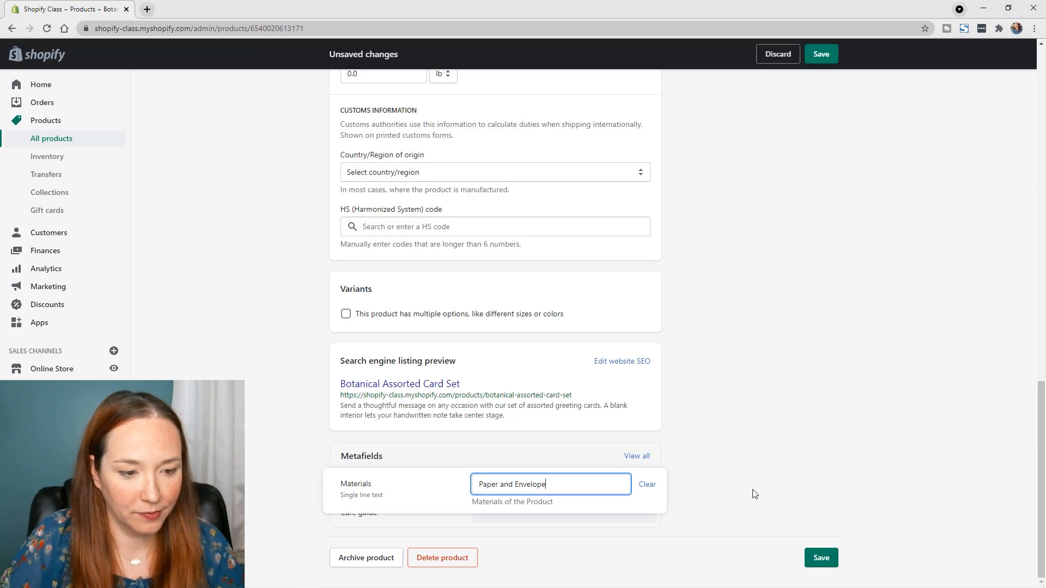
left_click(722, 480)
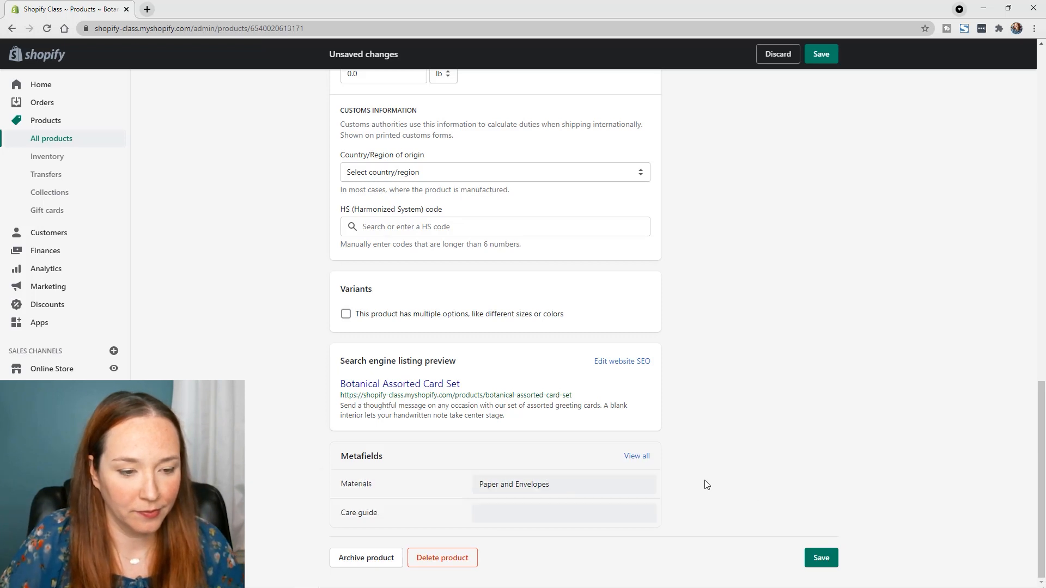
Set the card set's Care guide metafield to "Keep out of sunlight" and save the product
left_click(536, 514)
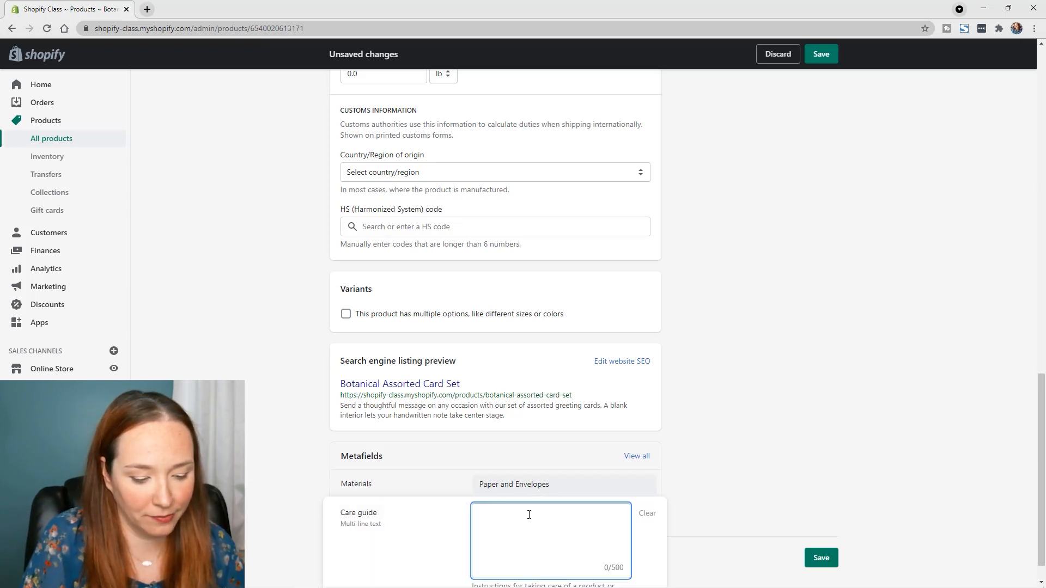
type("Kee")
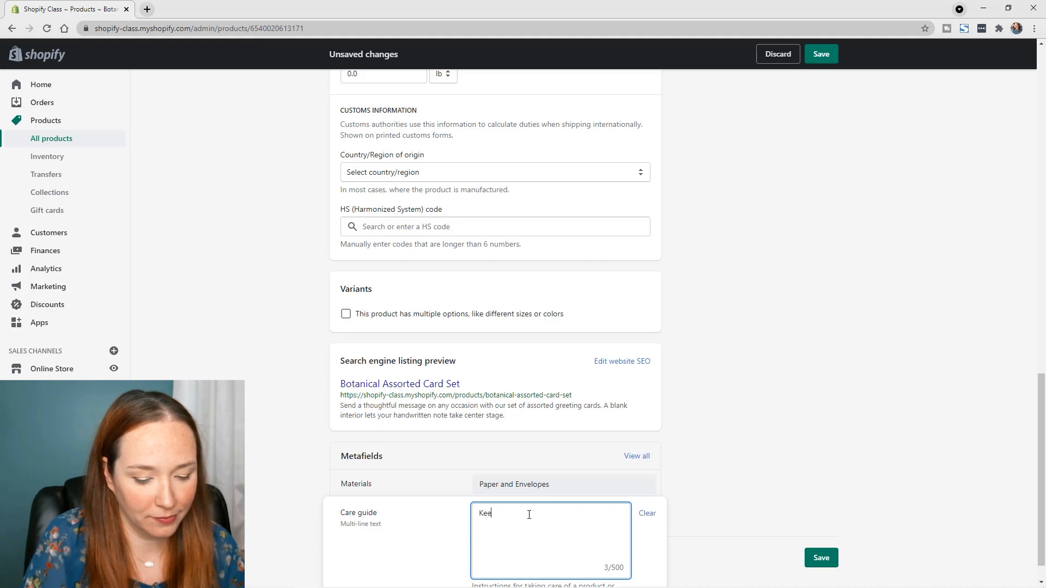
type("p out of su")
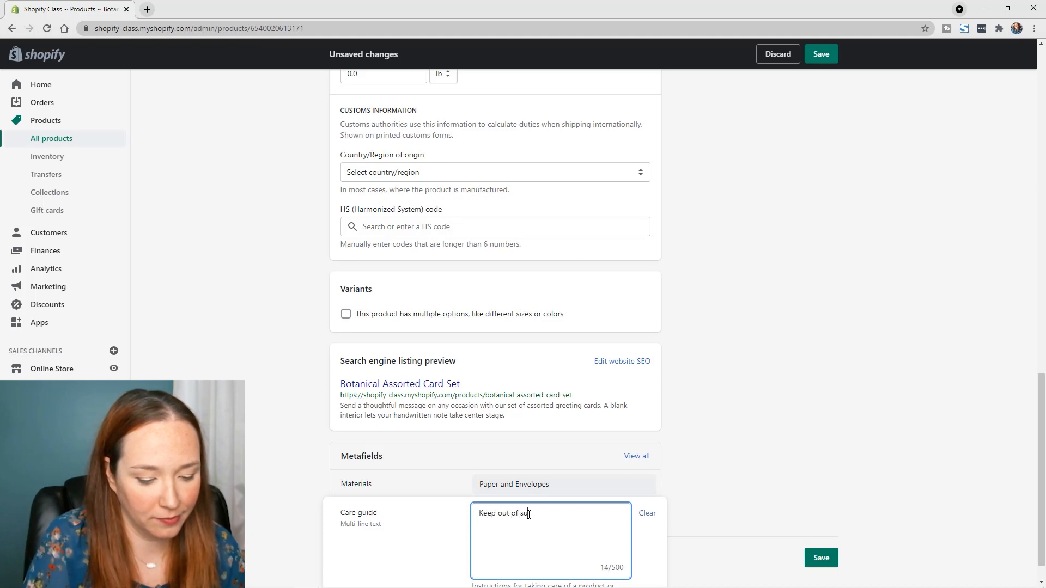
type("nlight")
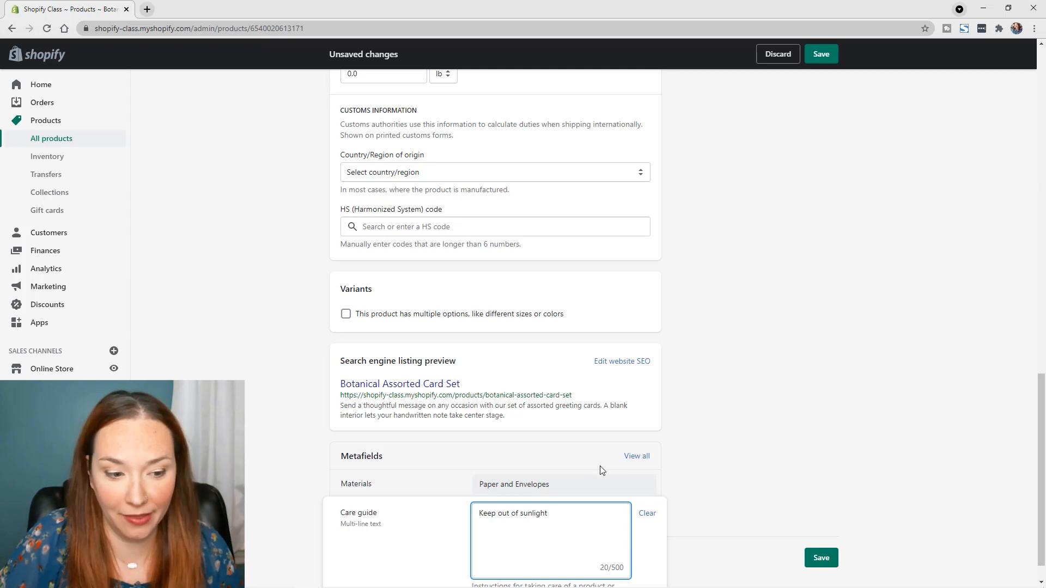
left_click(667, 467)
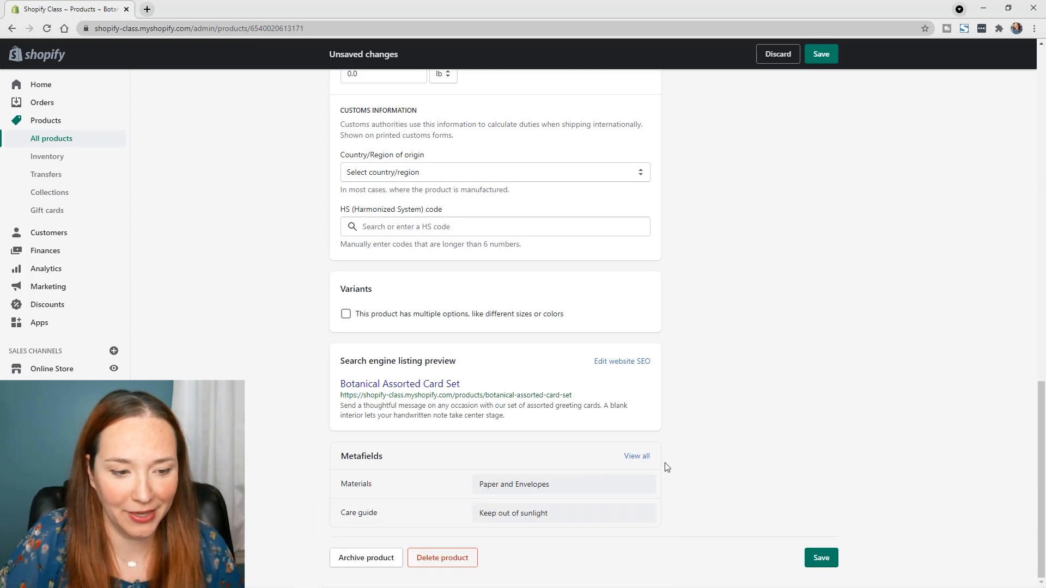
left_click(823, 561)
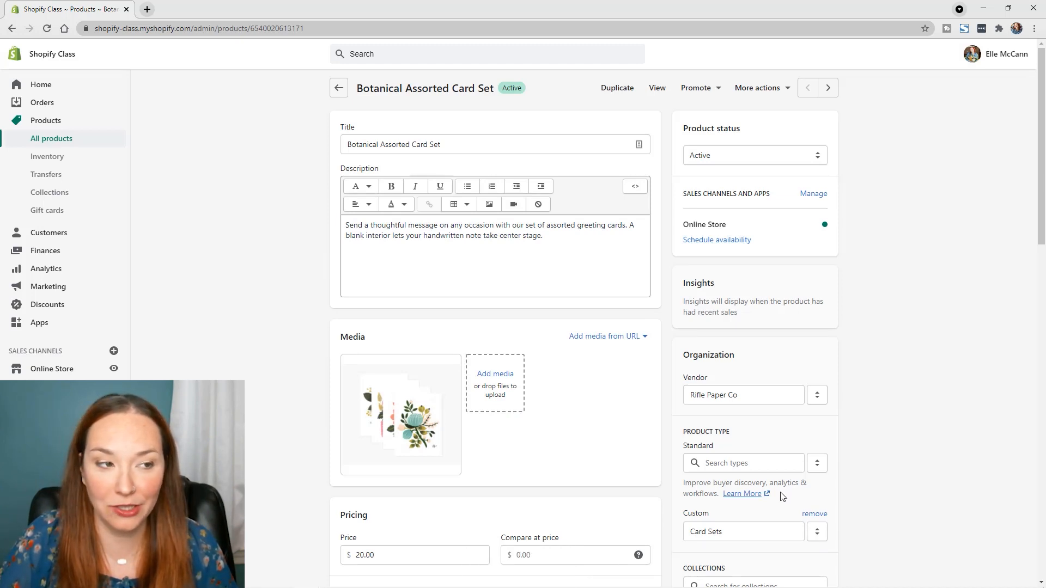
Open the live Dawn theme for customization and switch to the Default product template
left_click(44, 371)
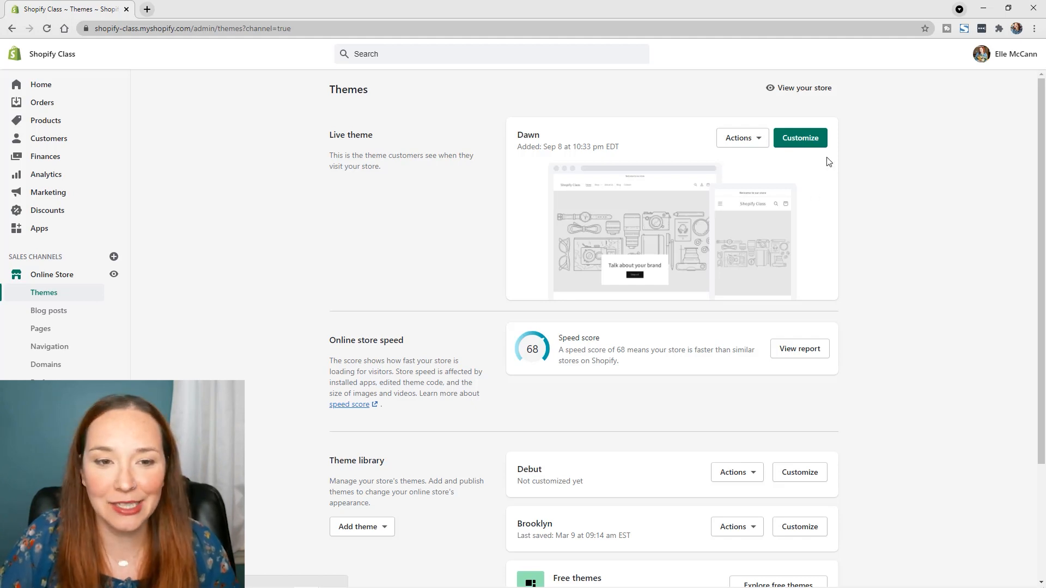
left_click(812, 139)
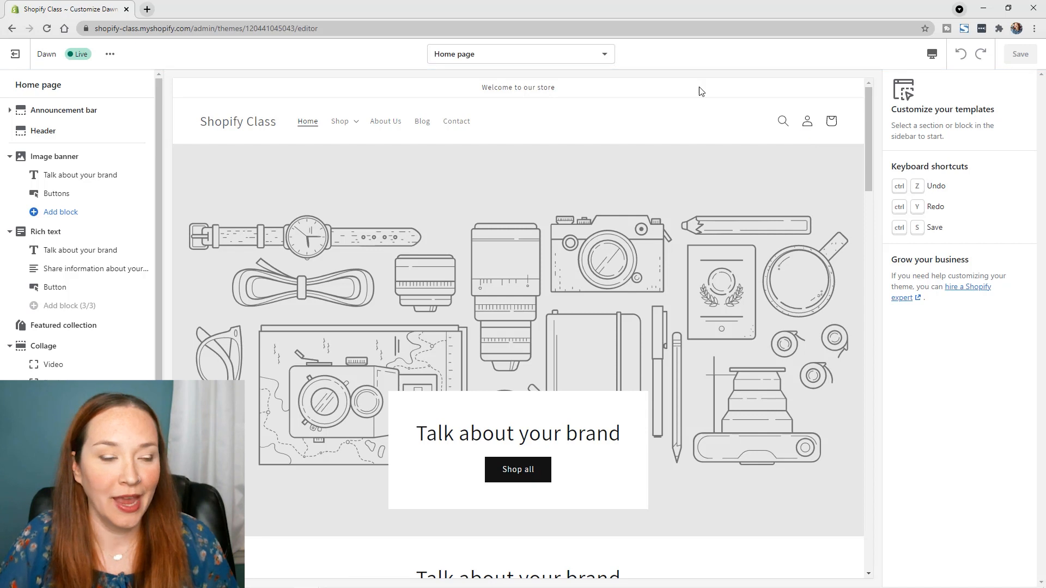
left_click(507, 59)
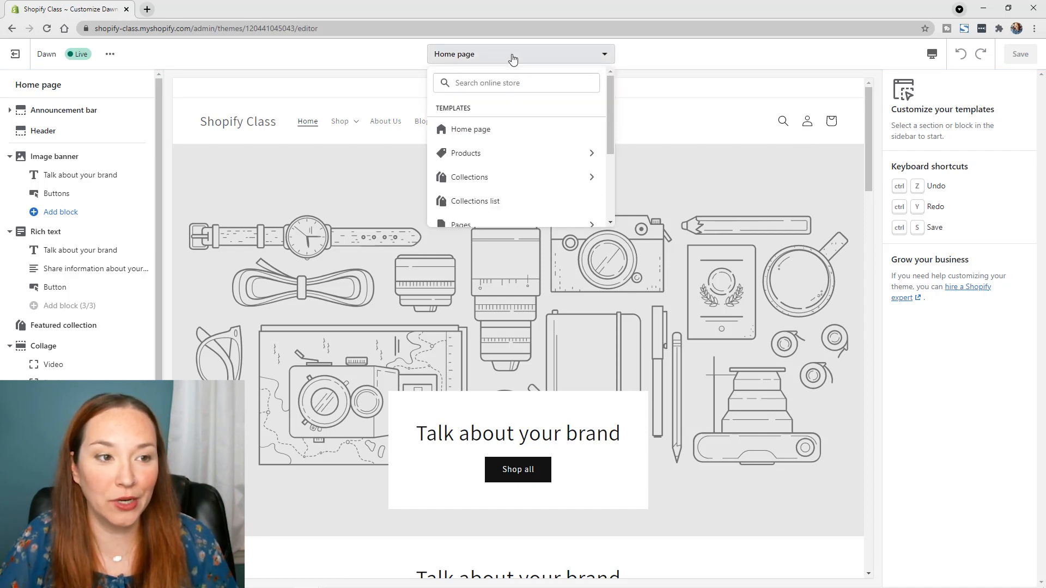
left_click(525, 155)
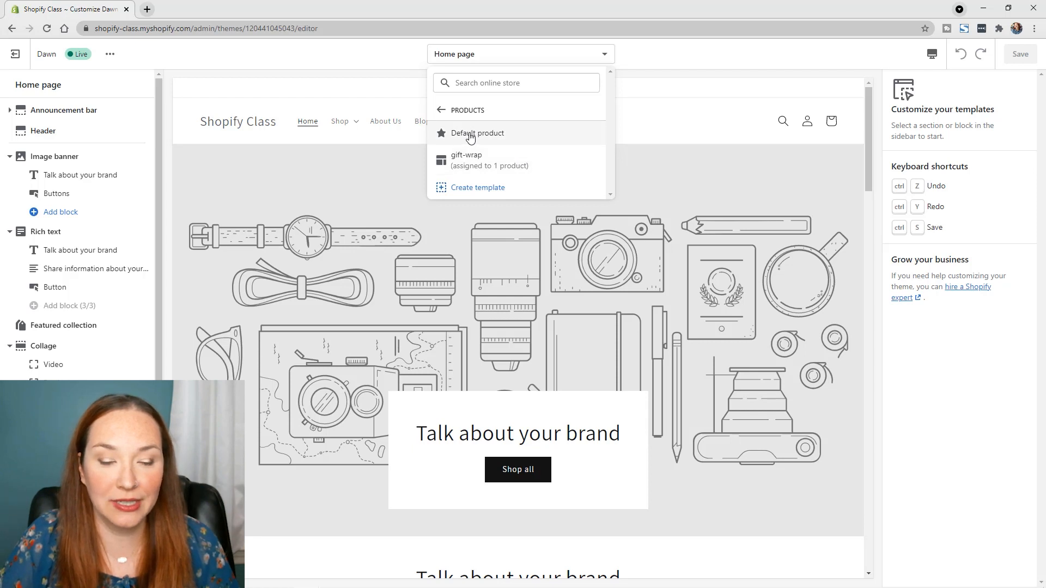
left_click(469, 136)
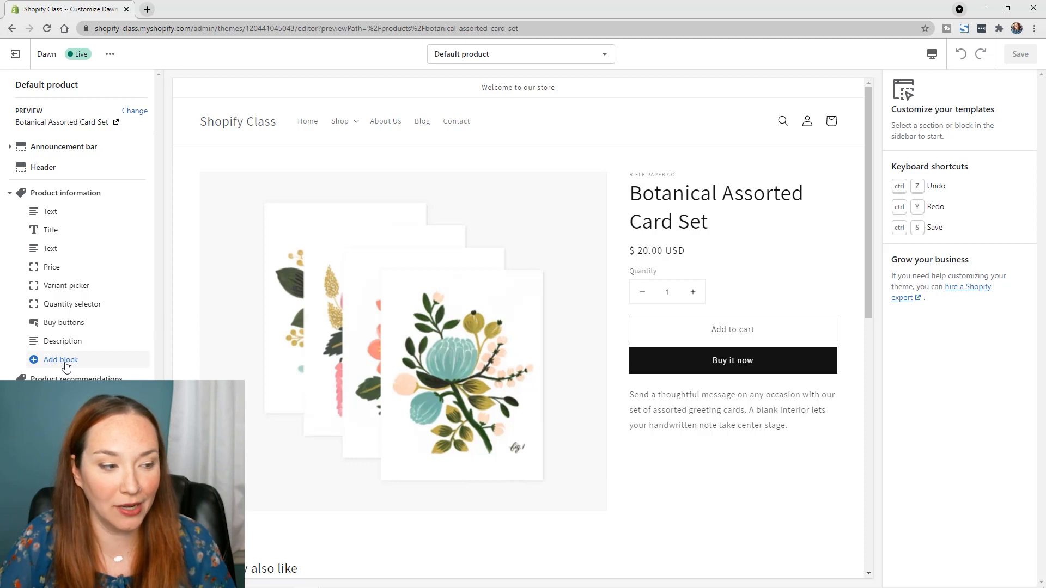
Add a Collapsible tab block to Product information and insert the Materials metafield as its tab content
scroll(504, 364, "down", 8)
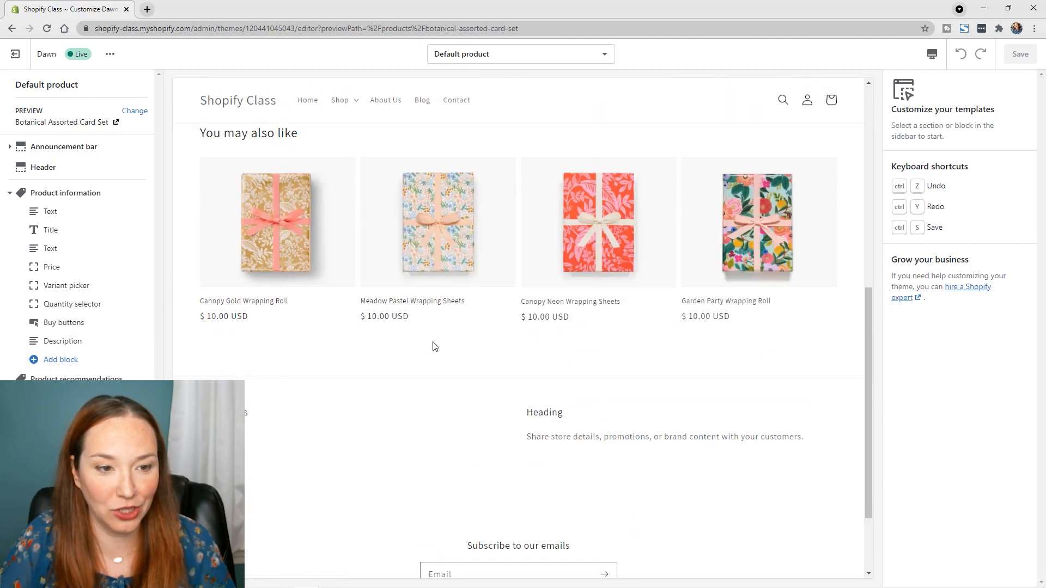
scroll(435, 346, "up", 8)
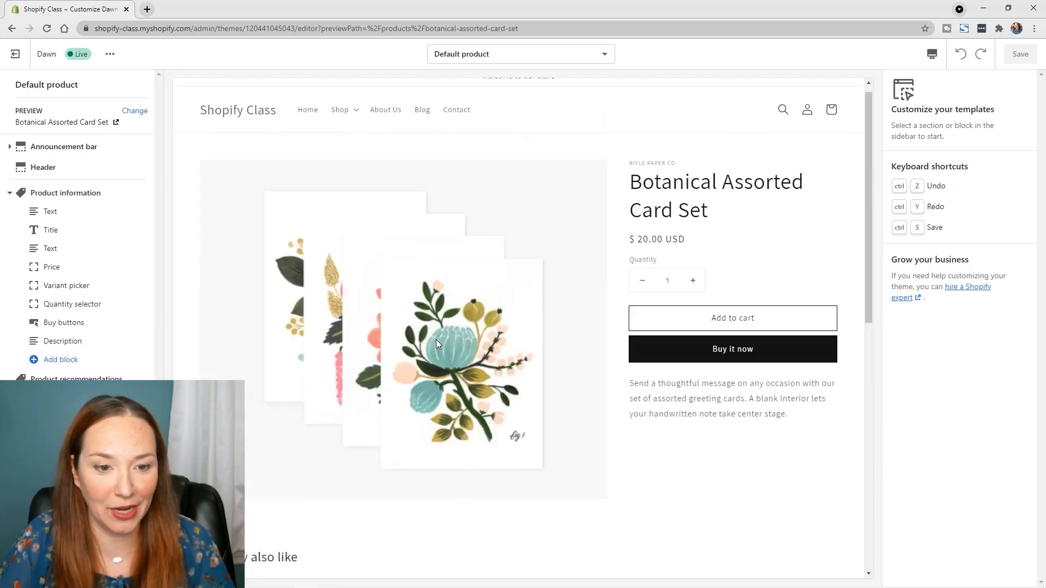
left_click(56, 360)
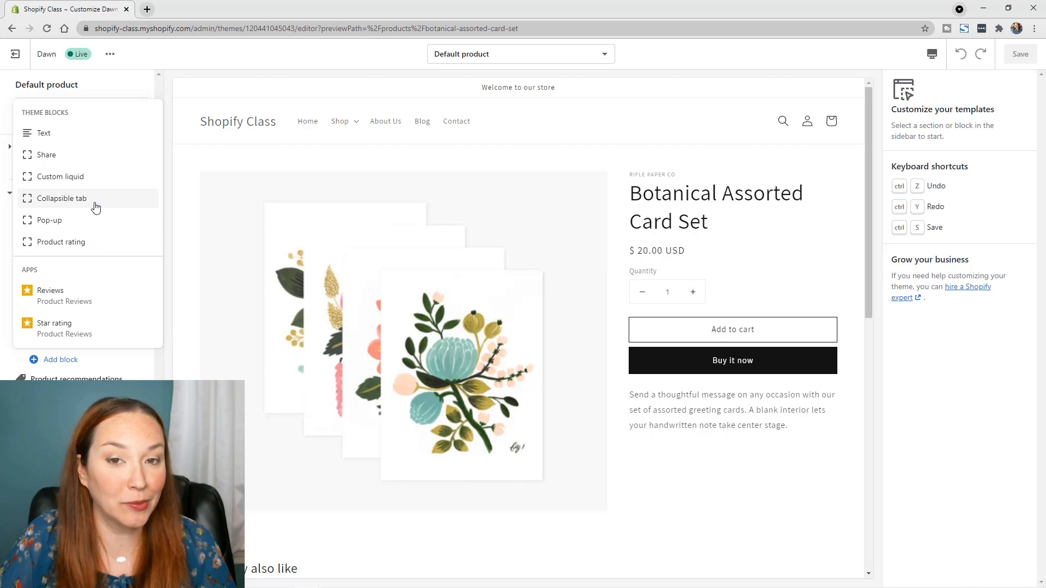
left_click(96, 207)
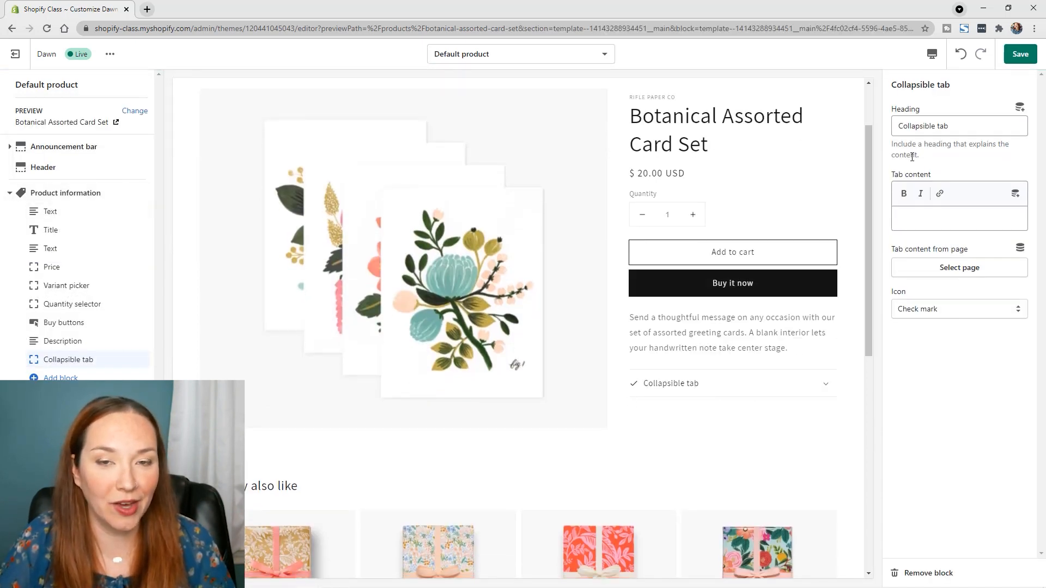
left_click(1014, 195)
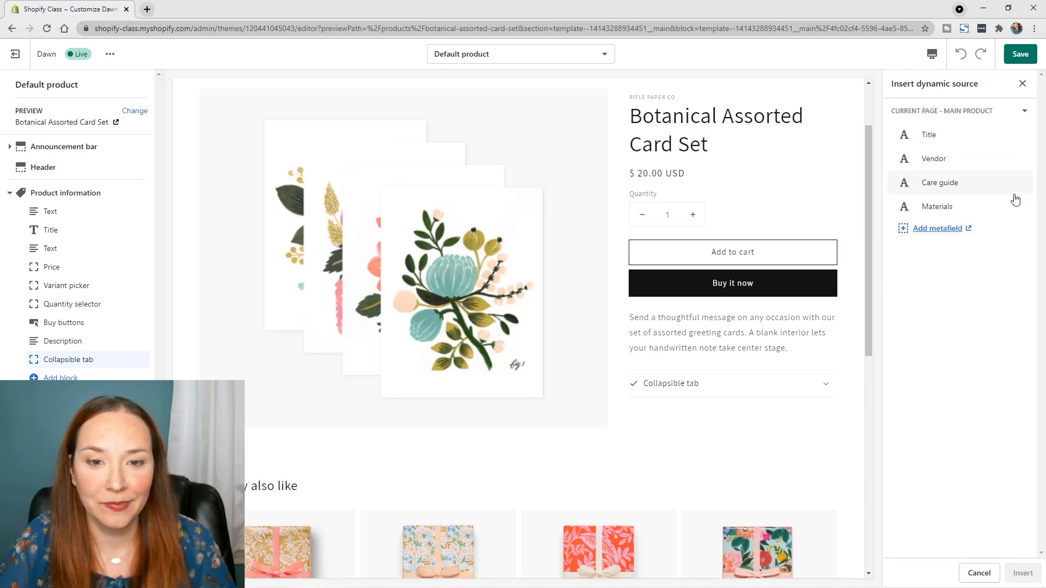
left_click(974, 211)
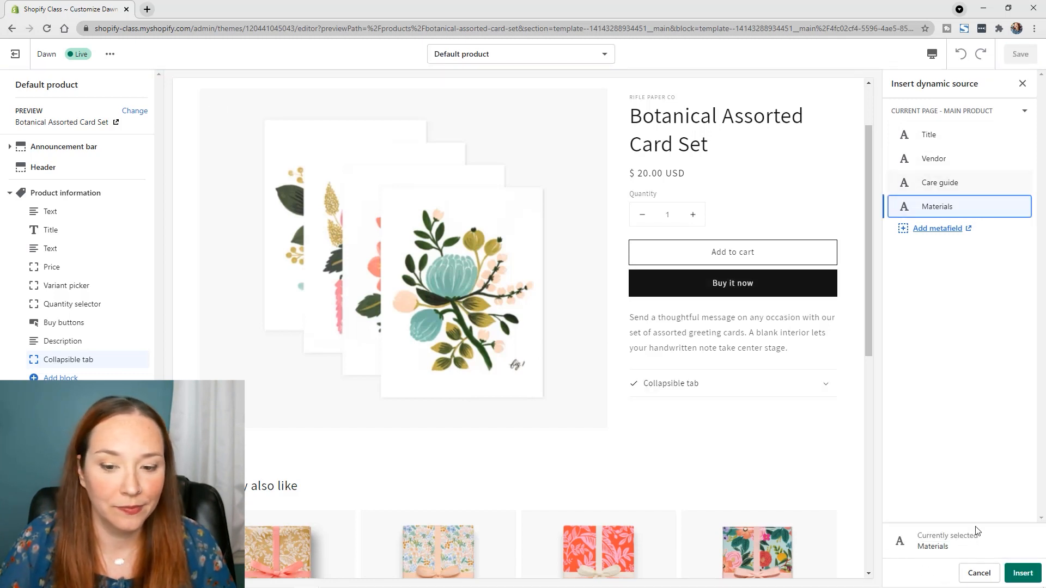
left_click(1020, 573)
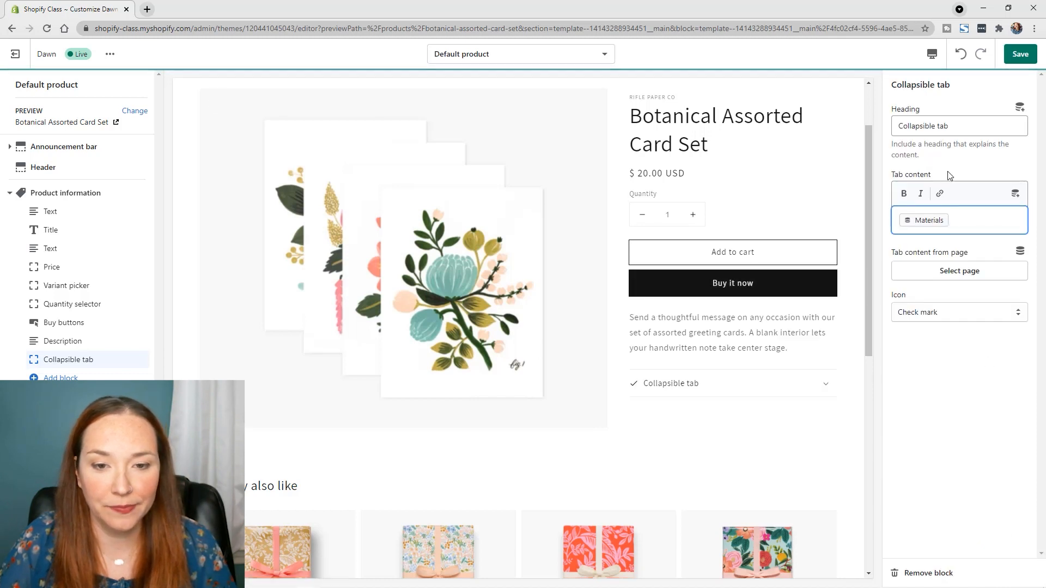
Set the new collapsible tab's heading to "Materials" and its icon to Box
left_click(977, 126)
key("ctrl+a")
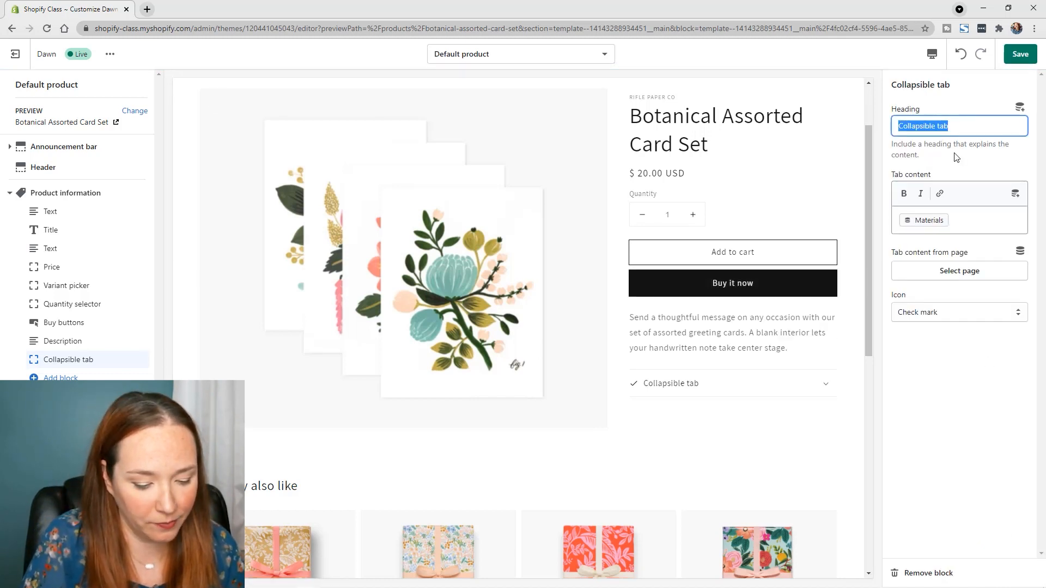
type("Materials")
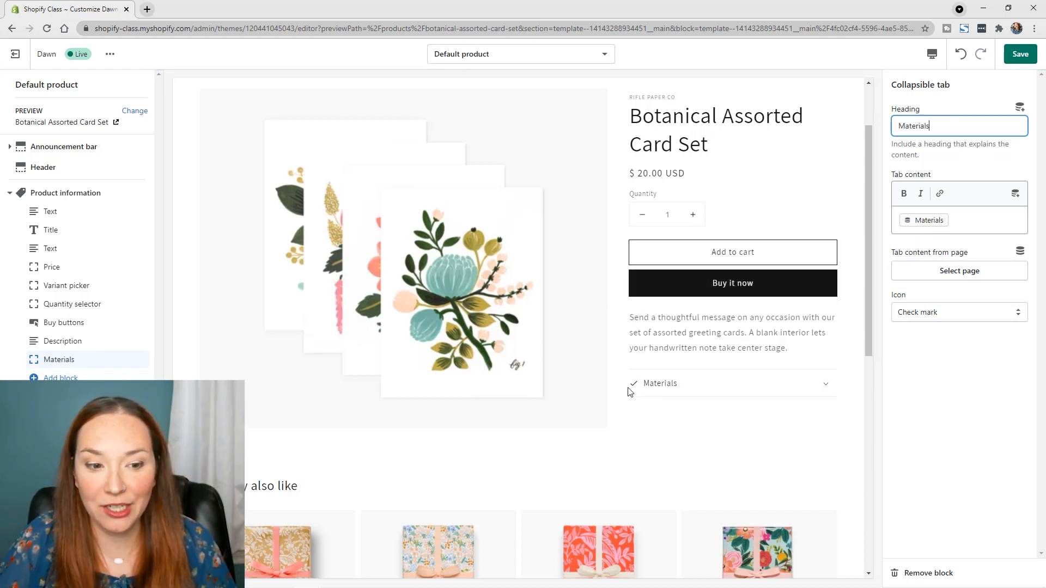
left_click(959, 312)
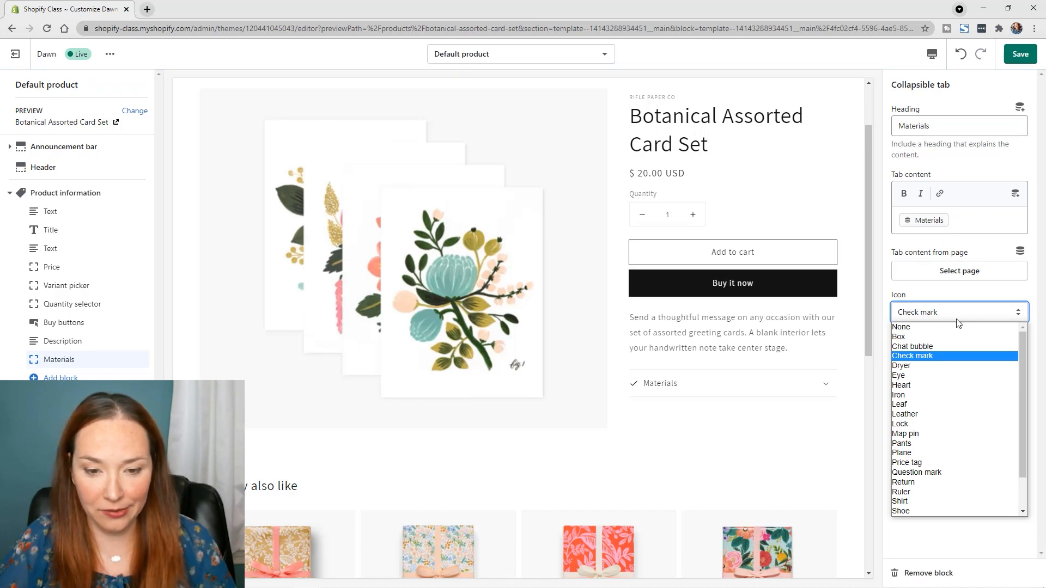
left_click(970, 337)
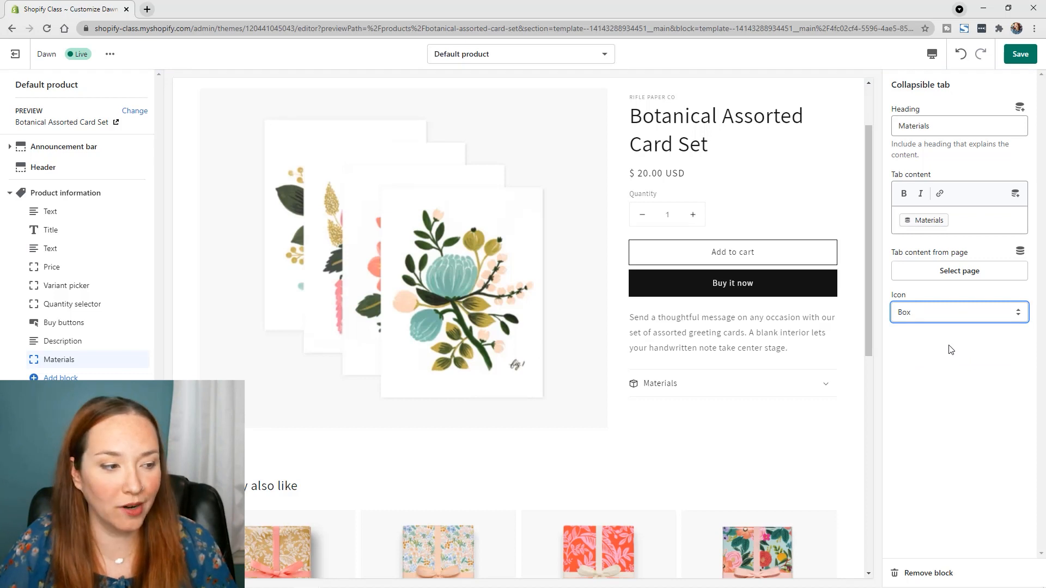
Add a second Collapsible tab block below Materials and insert the Care guide metafield as its tab content
left_click(60, 378)
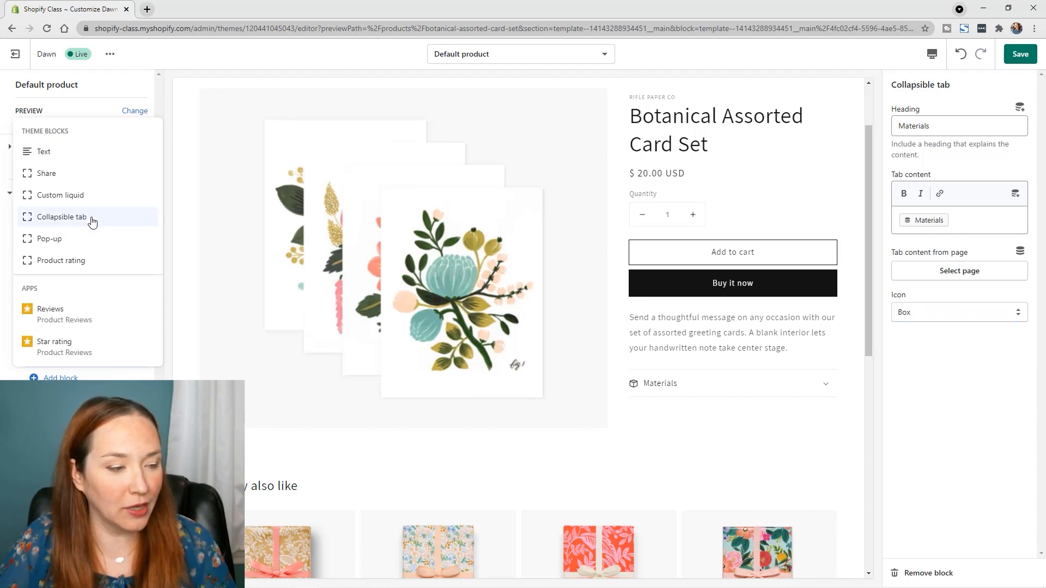
left_click(92, 221)
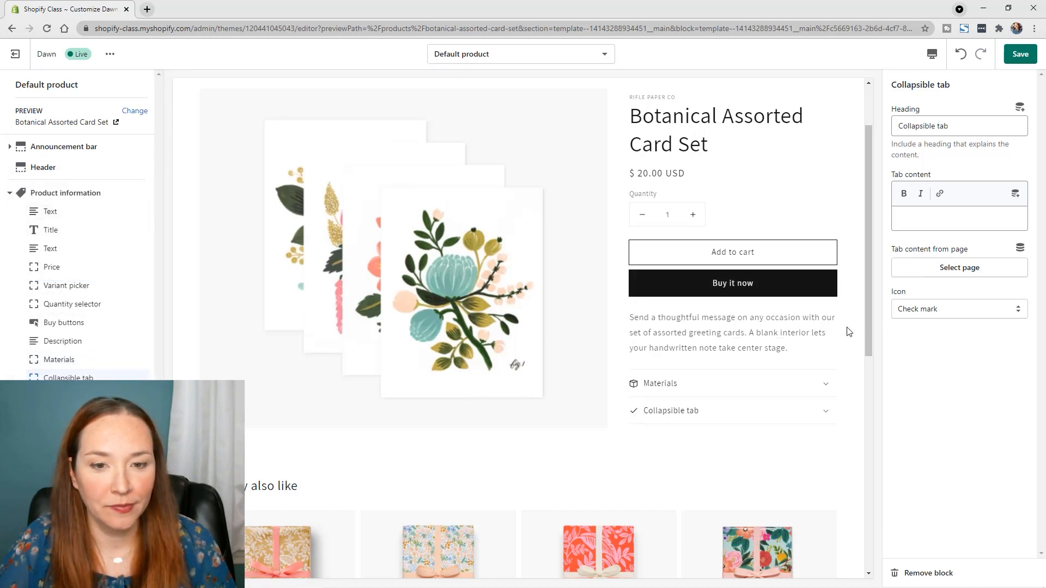
left_click(1016, 195)
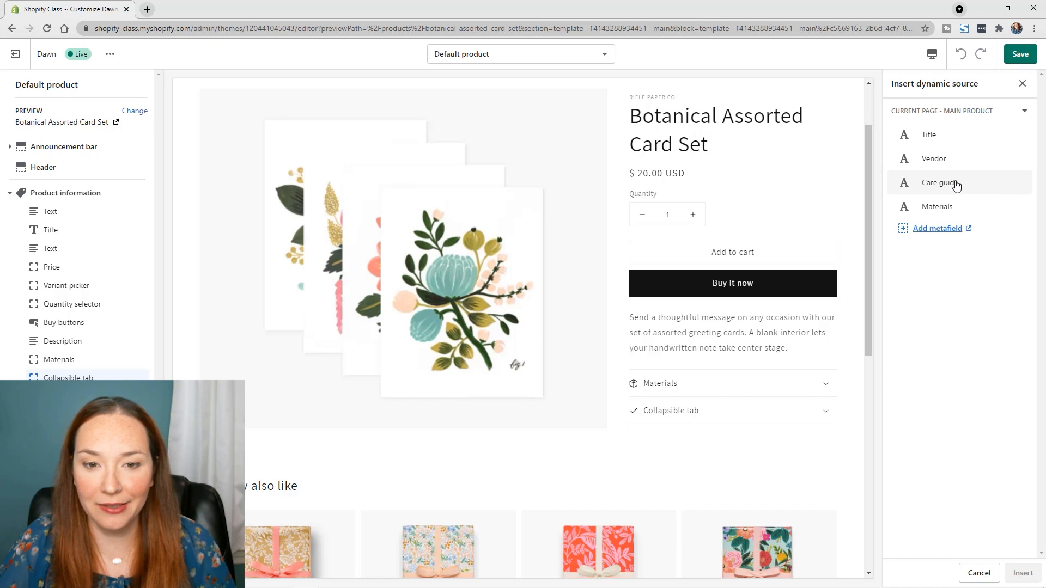
left_click(956, 185)
left_click(1022, 573)
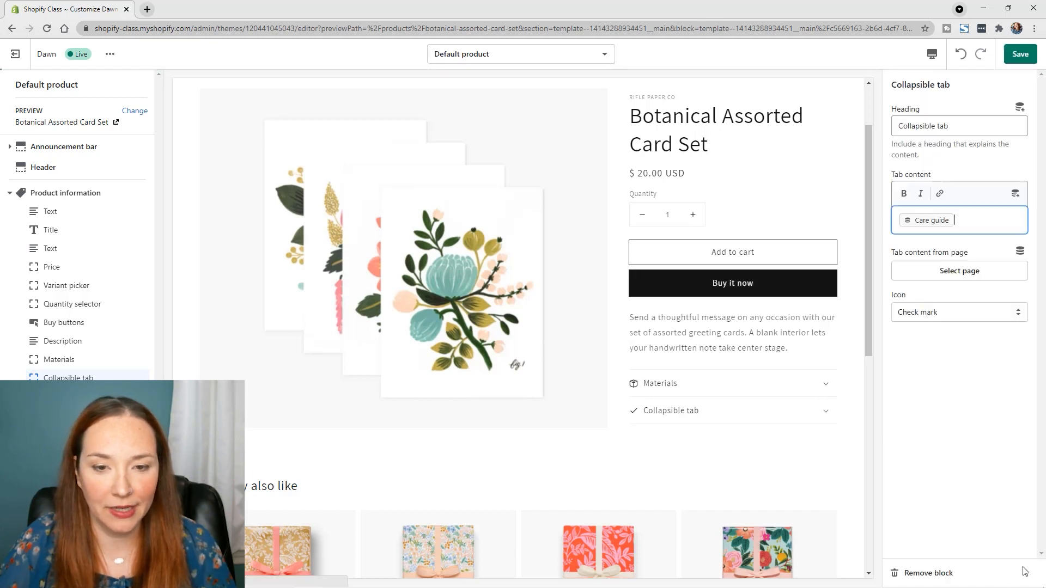
Give the second collapsible tab the heading "Care Instructions" and the Washing icon, and save the template
triple_click(973, 131)
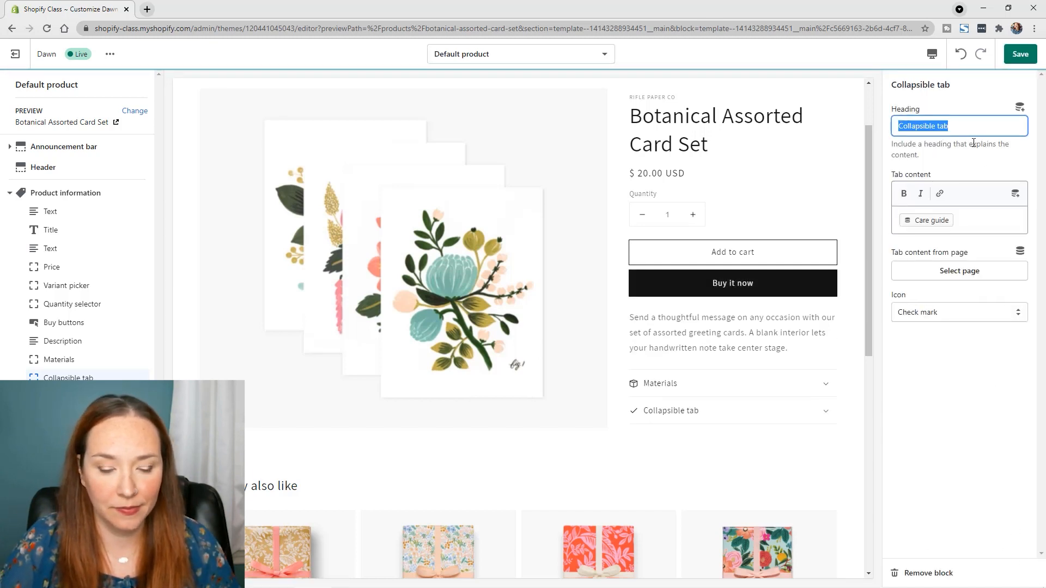
type("Care I")
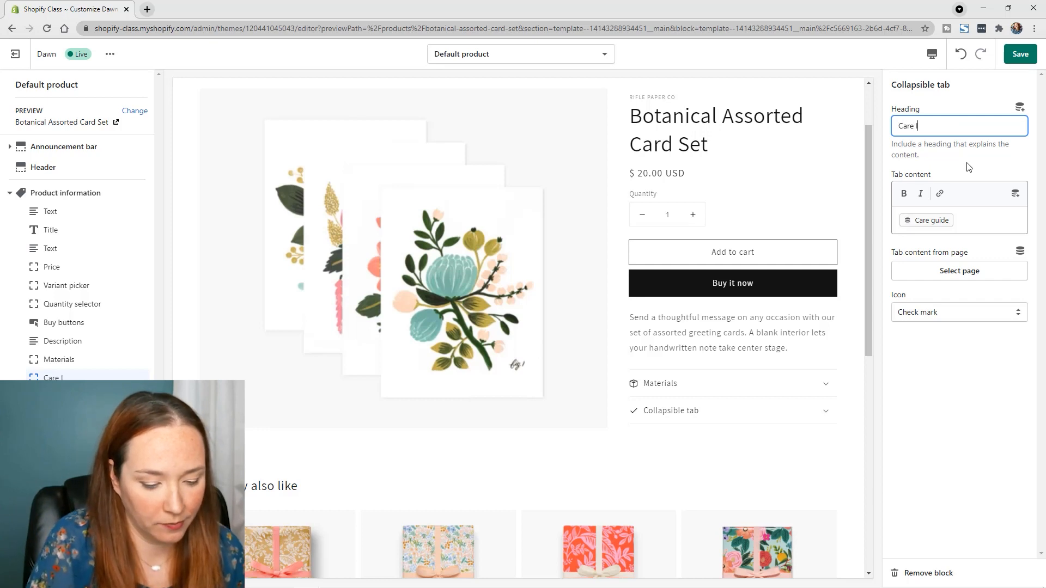
type("nstructions")
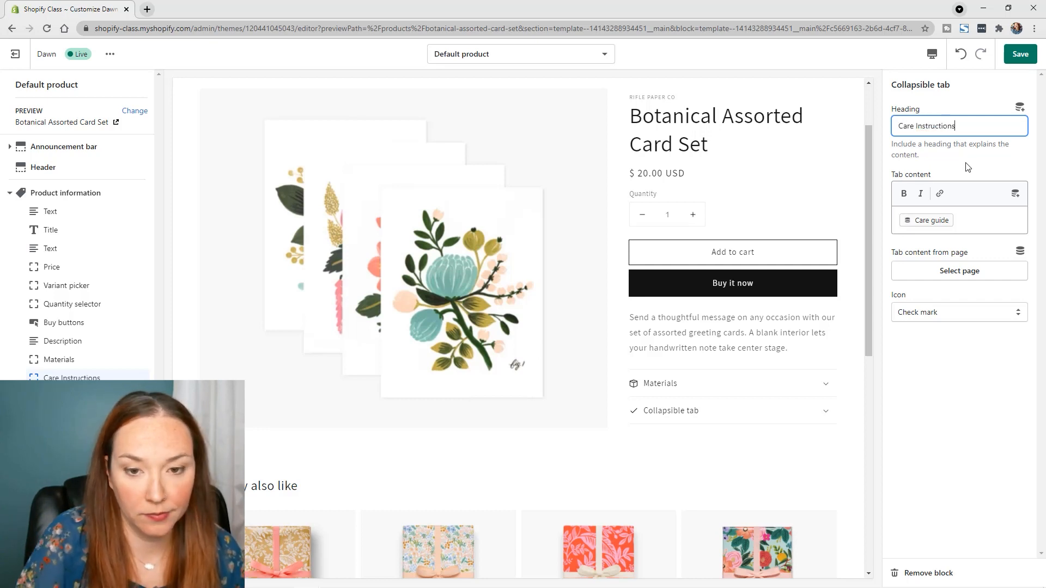
left_click(949, 314)
scroll(940, 463, "down", 2)
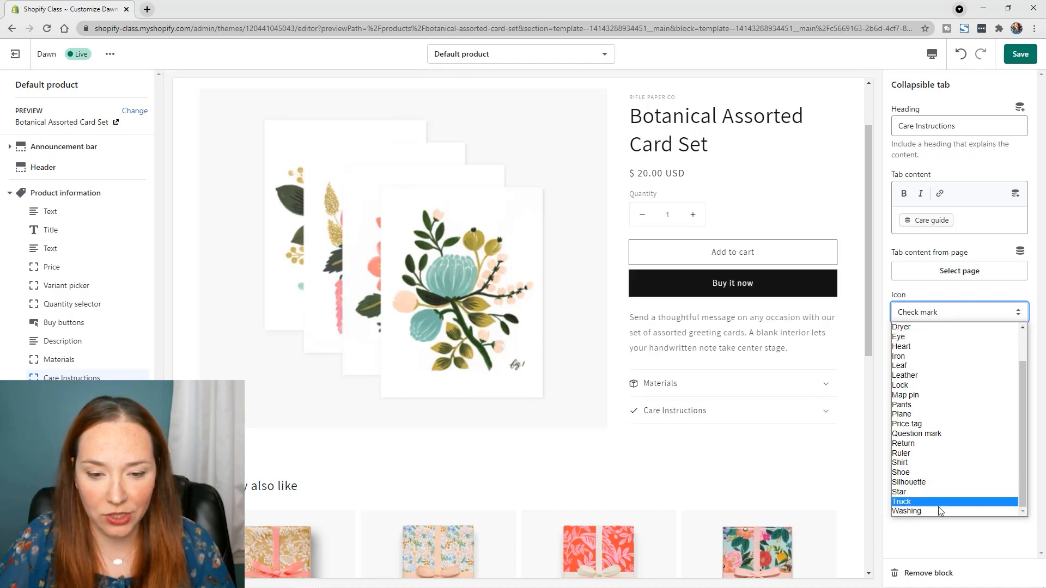
left_click(938, 511)
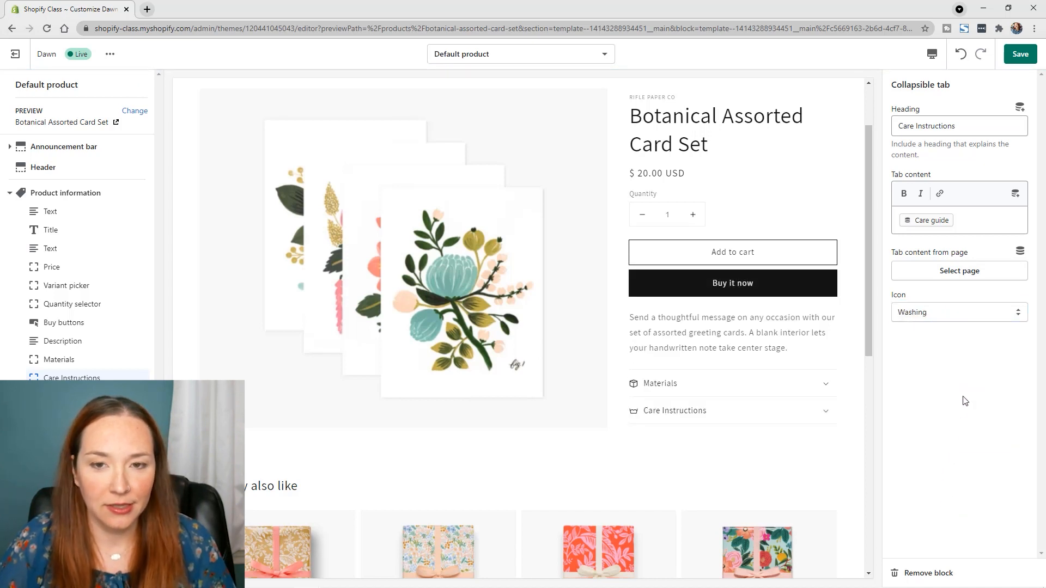
left_click(1020, 54)
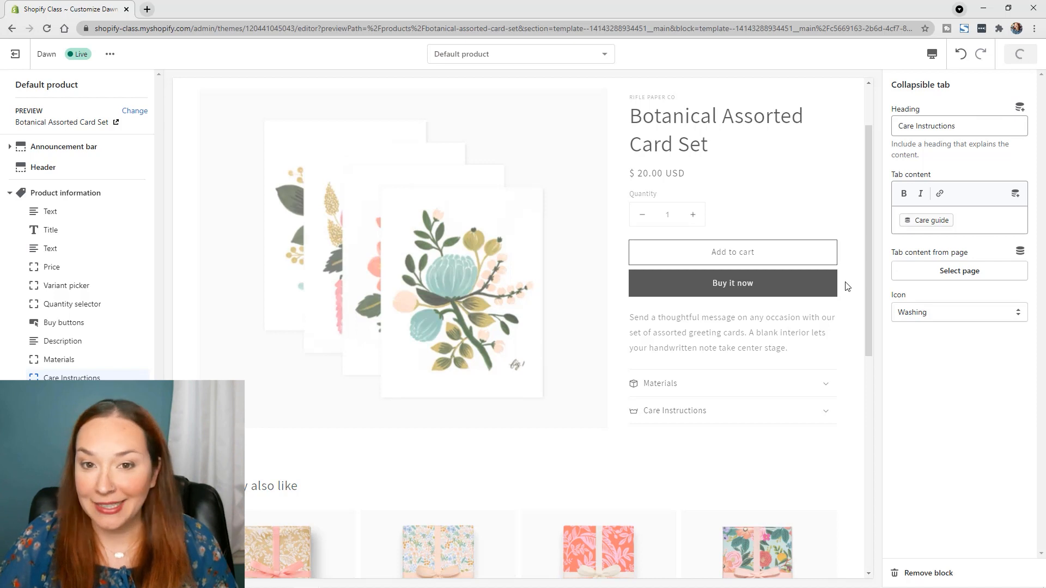
Expand the Materials and Care Instructions tabs in the product page preview to check their content
scroll(719, 366, "down", 5)
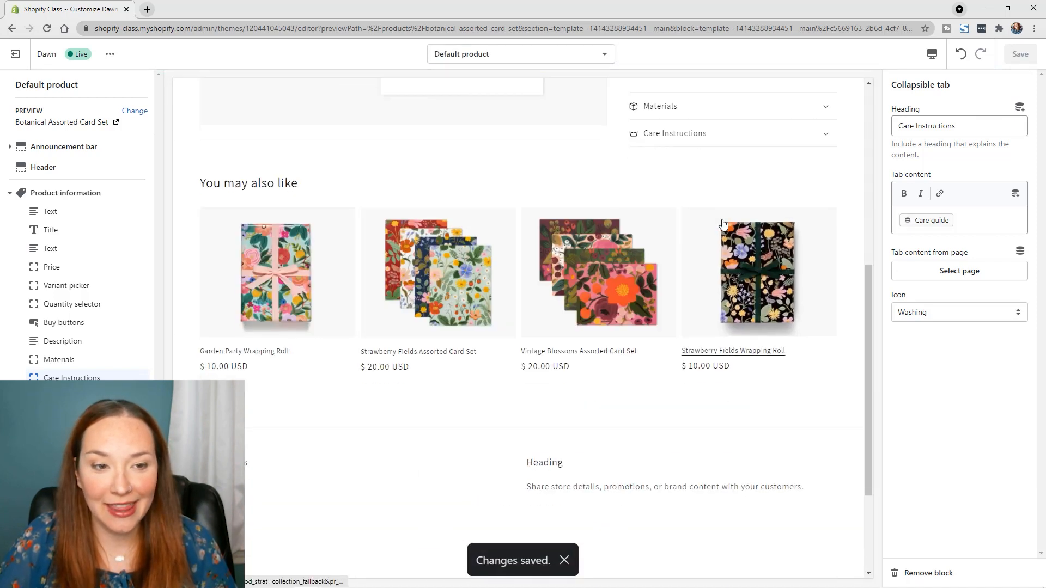
scroll(723, 223, "up", 7)
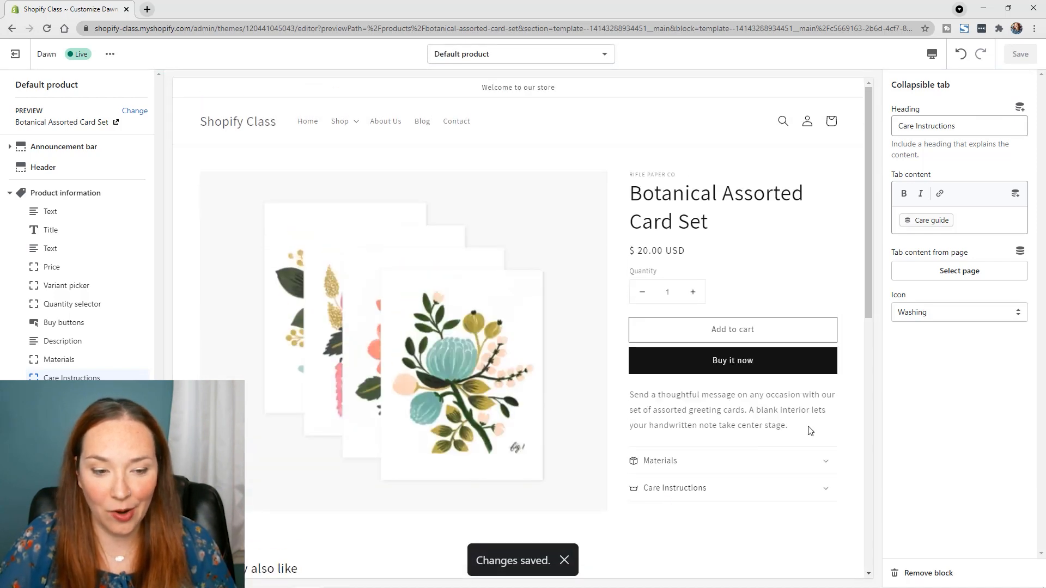
left_click(825, 466)
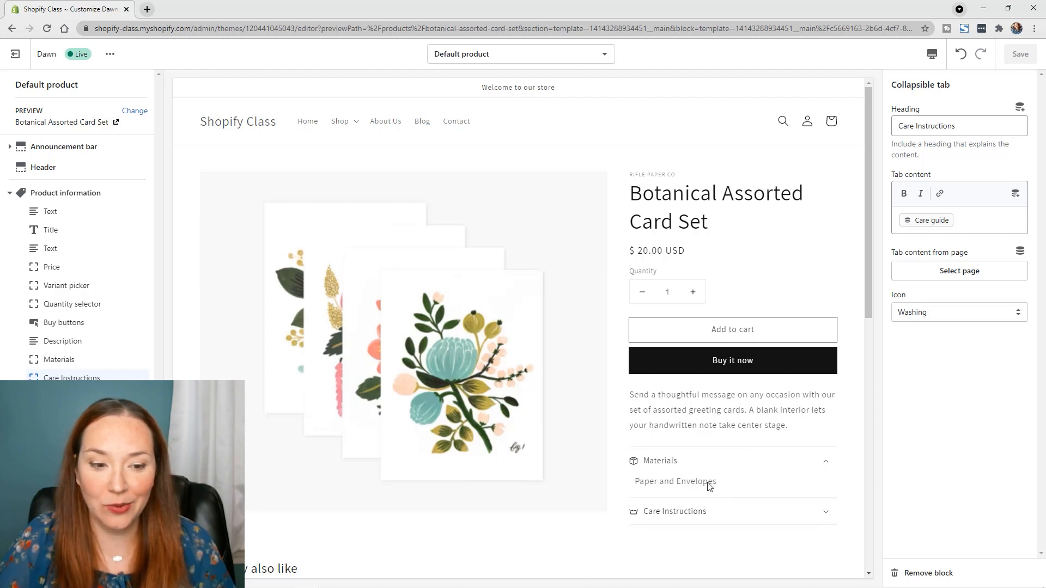
left_click(824, 514)
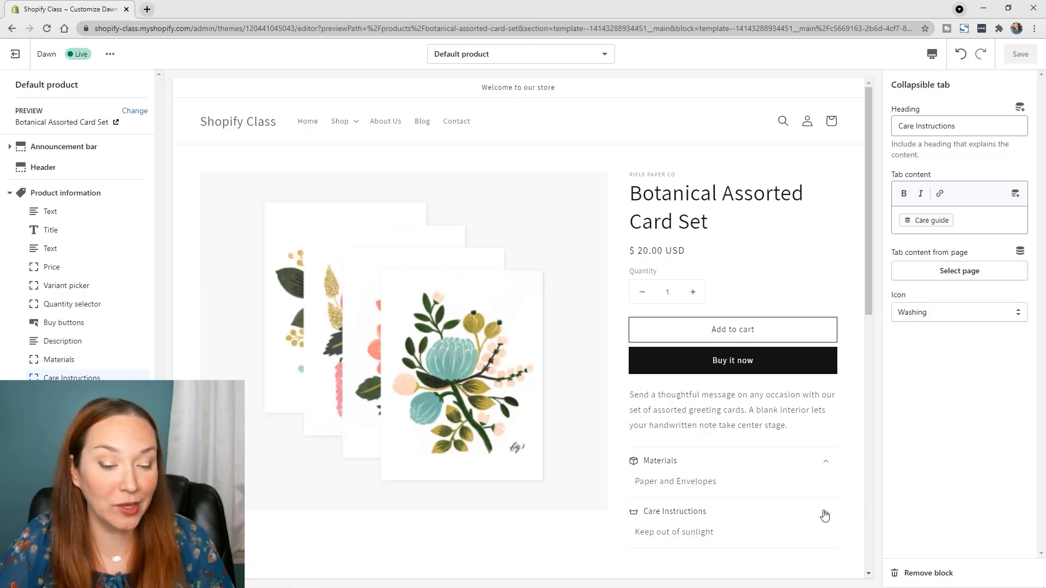